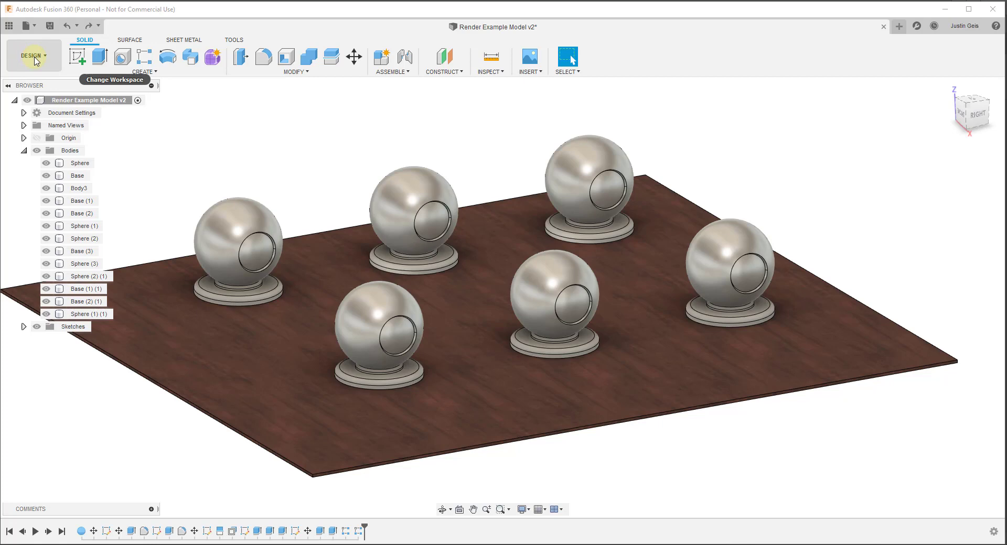
Step: Switch from the Design workspace to the Render workspace
click(35, 55)
click(25, 118)
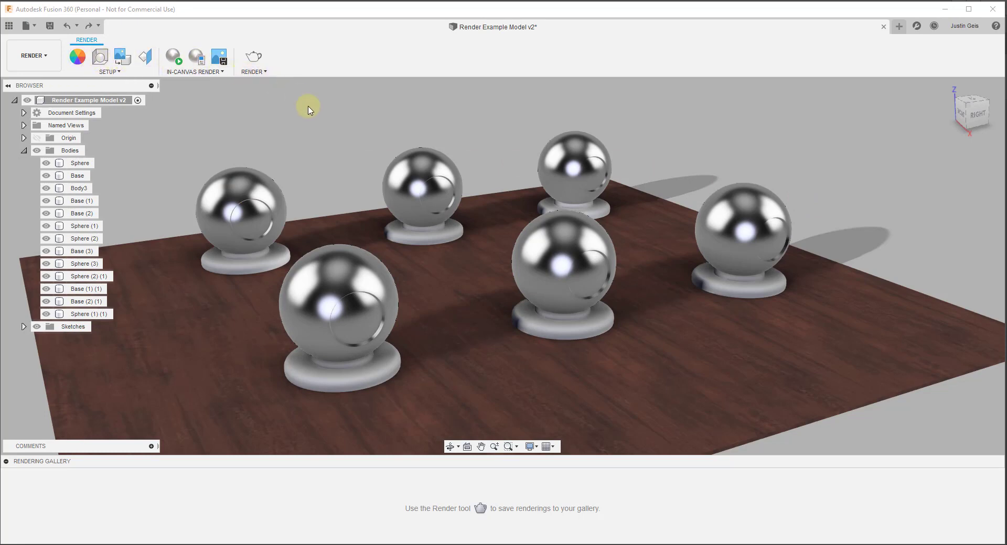
click(591, 175)
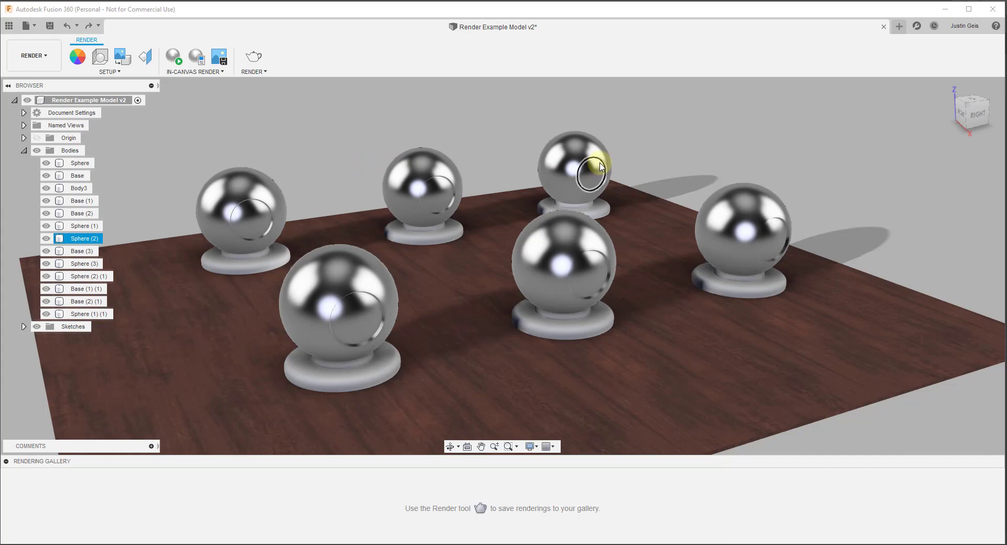
click(872, 254)
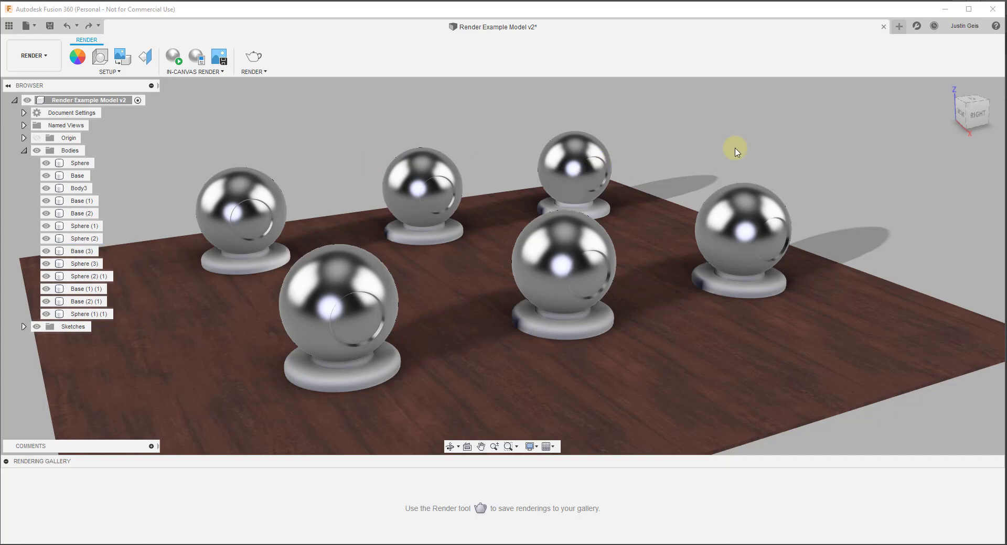
click(611, 150)
click(536, 99)
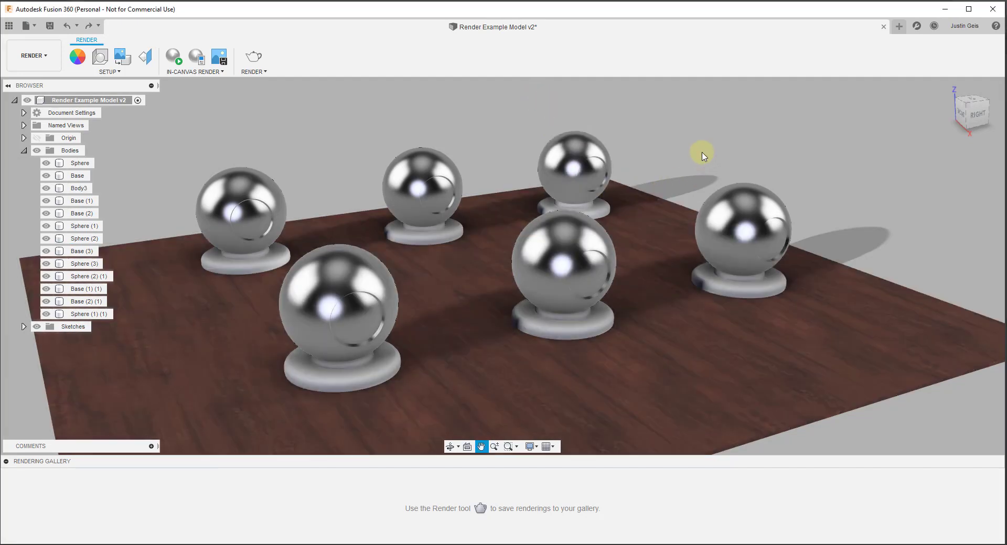
middle_drag(703, 152, 696, 151)
click(145, 312)
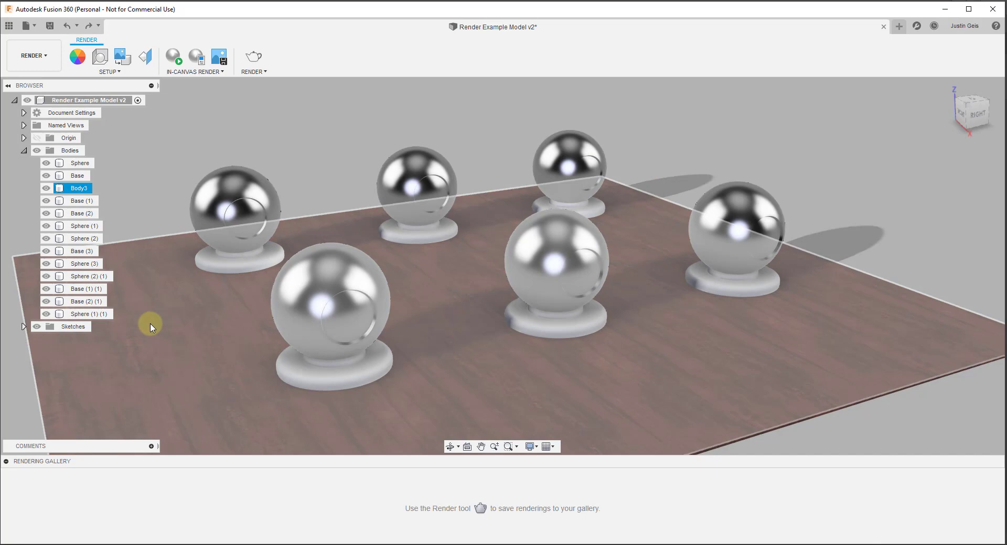
click(822, 202)
click(576, 143)
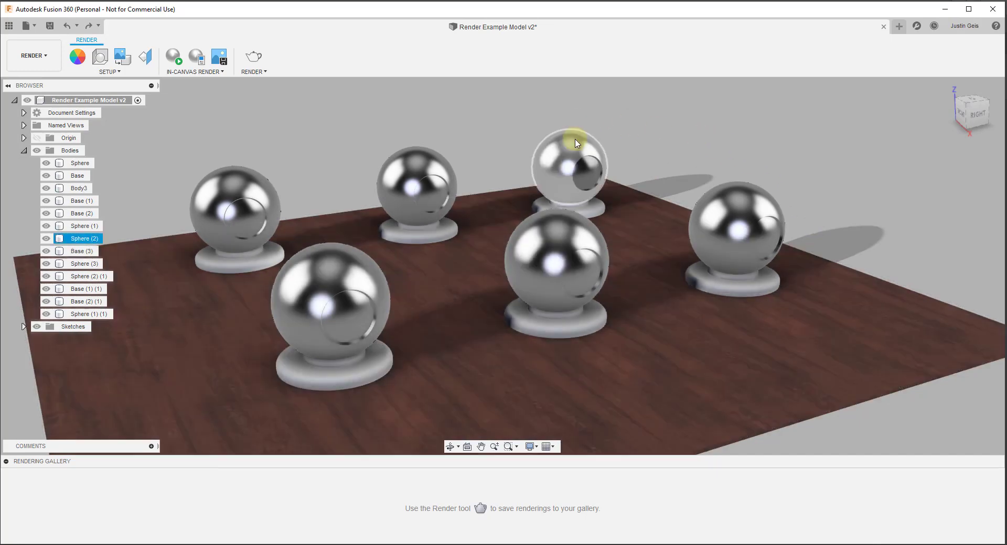
click(729, 285)
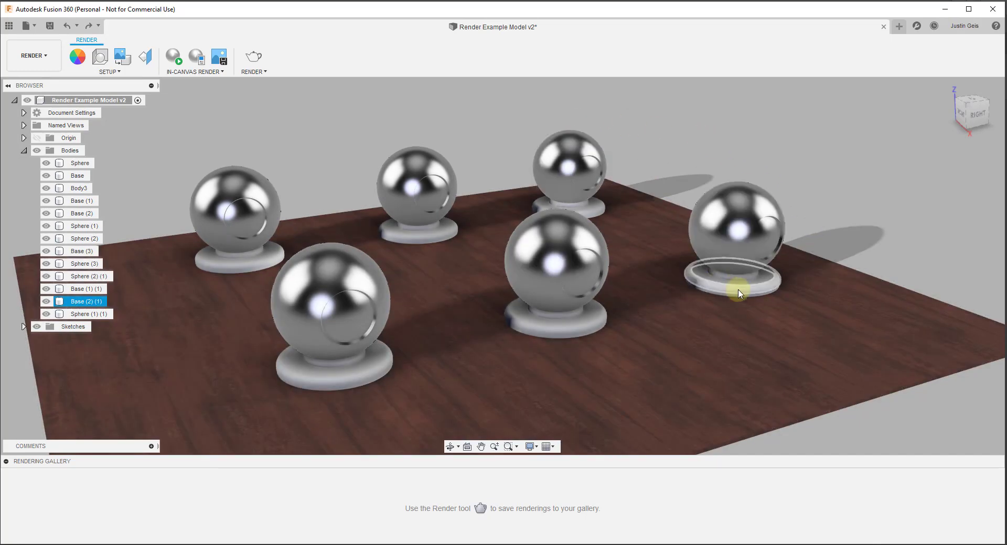
click(727, 254)
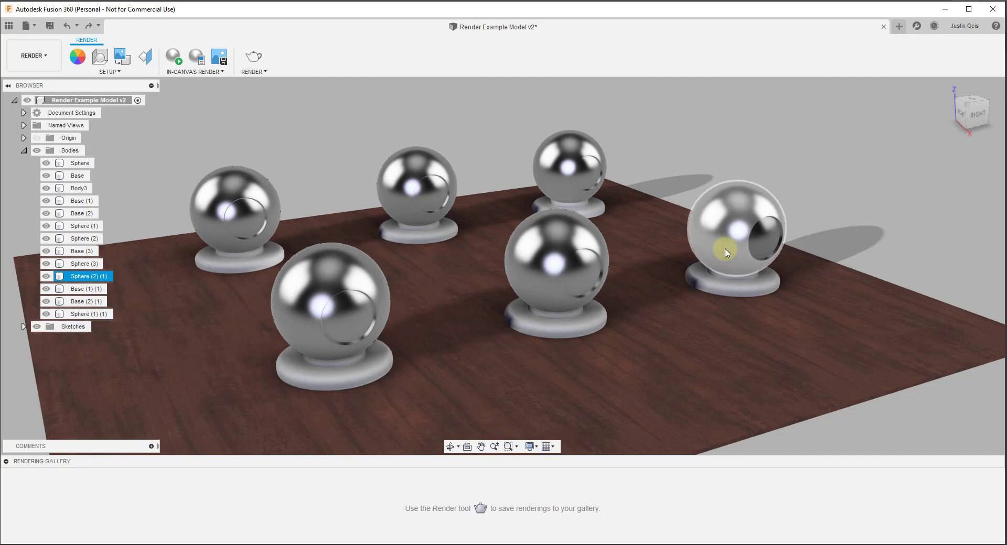
click(533, 134)
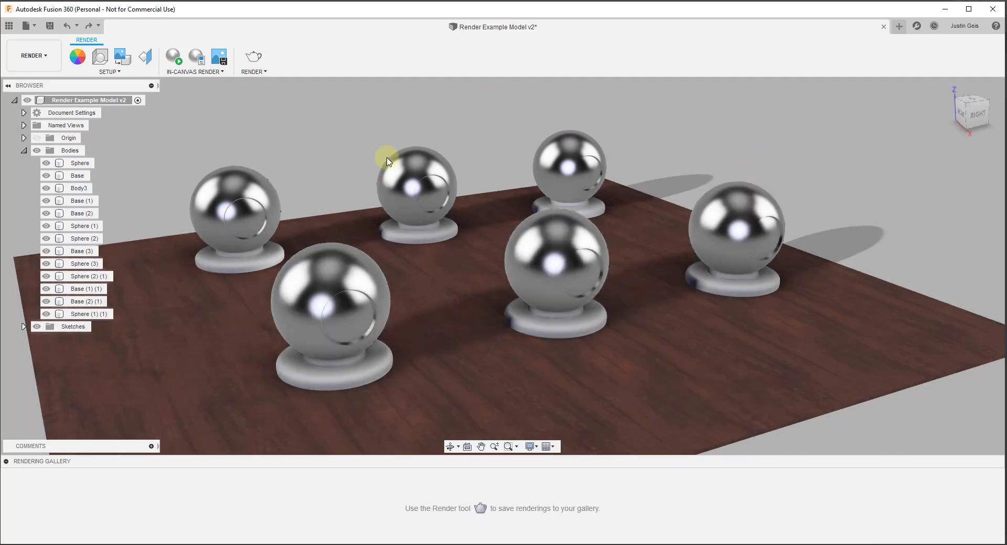
click(558, 156)
click(624, 160)
click(103, 72)
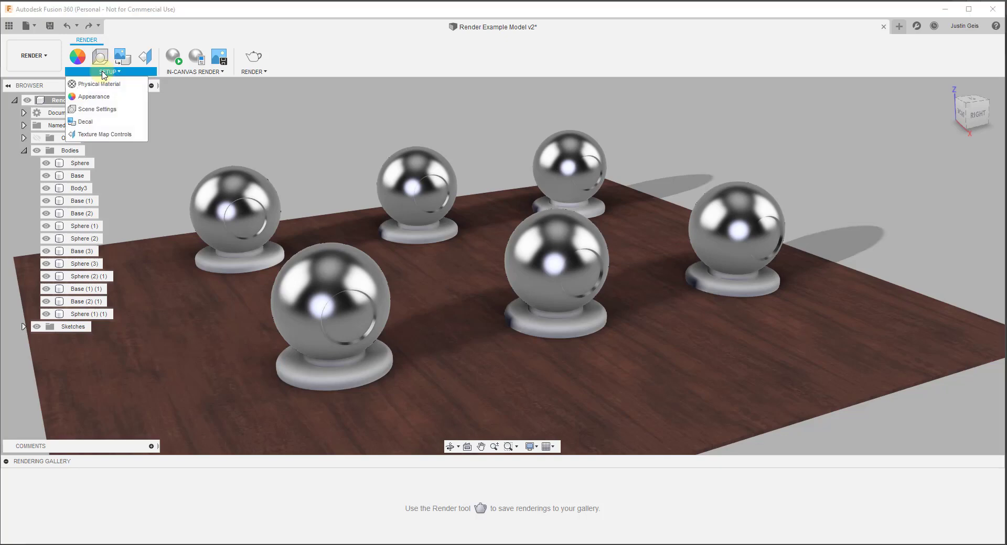
click(103, 72)
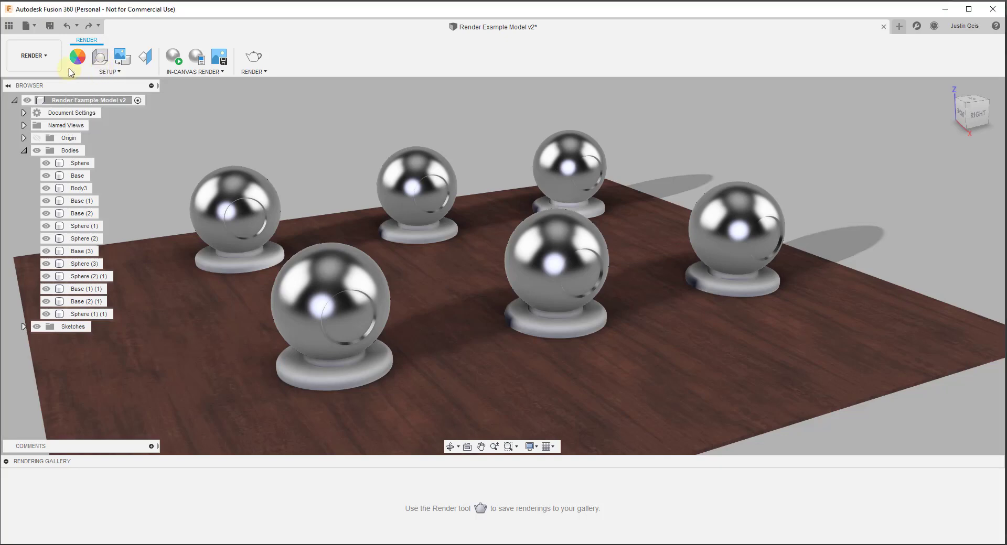
click(32, 55)
click(33, 55)
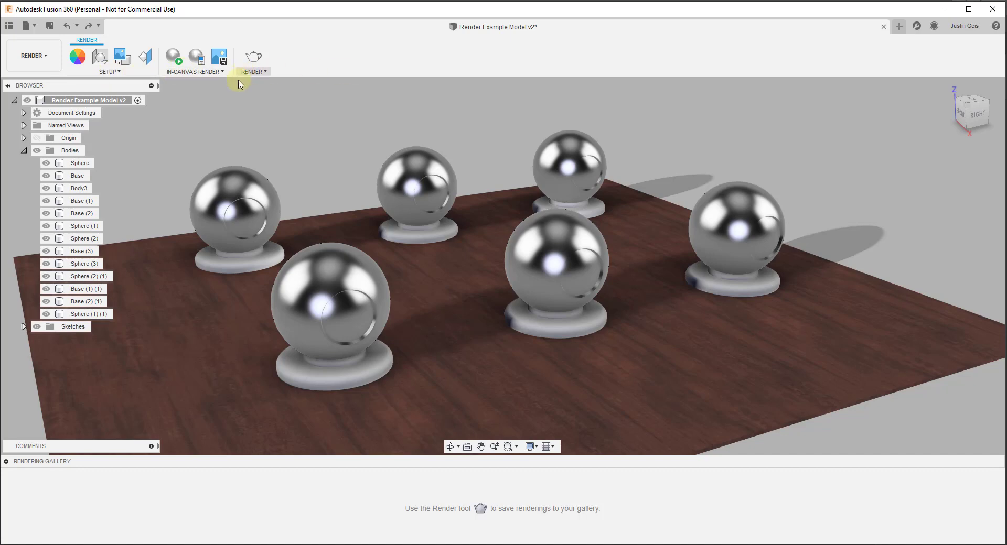
Step: Open the scene settings, try a much brighter environment, and set the environment brightness to 1500 lx
click(100, 57)
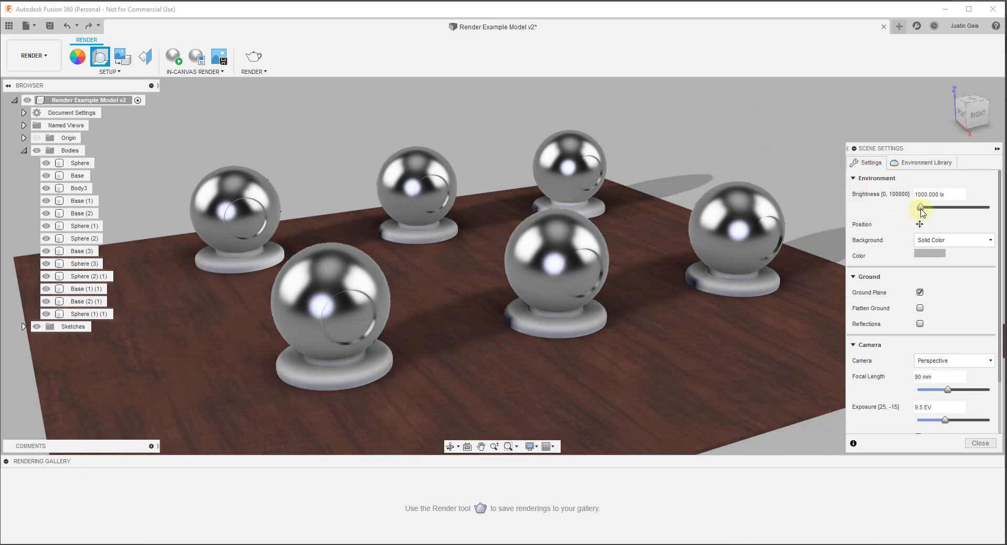
drag(923, 211, 951, 213)
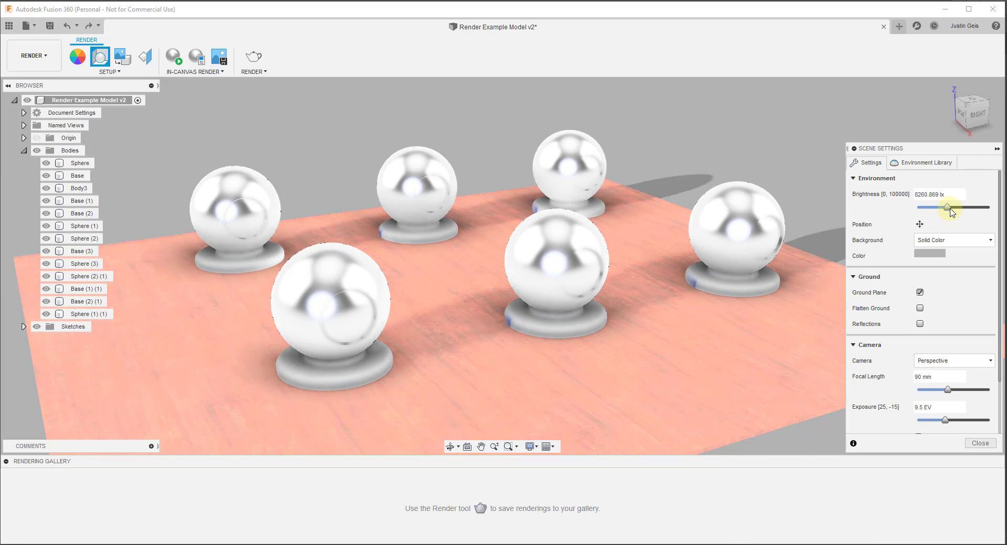
drag(951, 213, 926, 214)
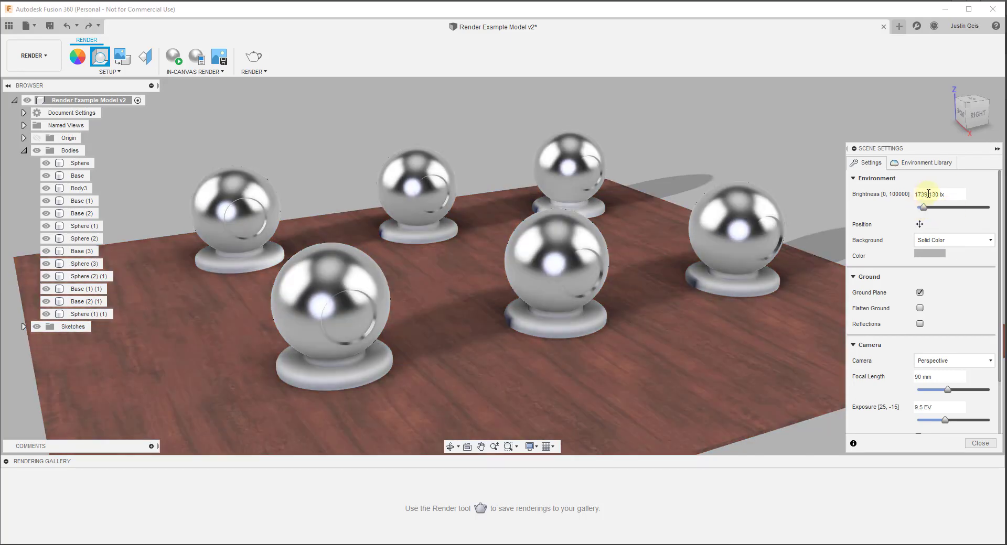
triple_click(928, 194)
text(1500)
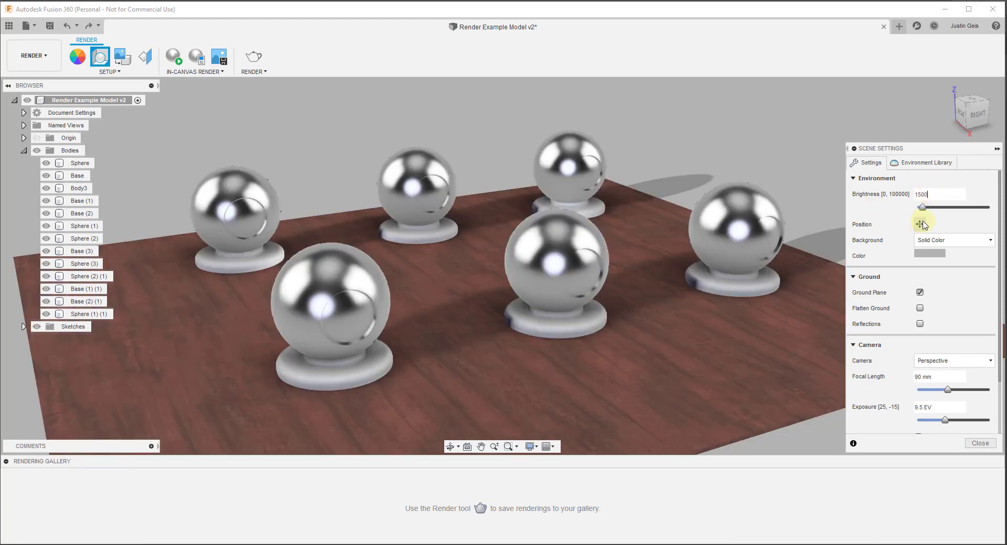
Step: Keep the solid color background, try it in white, and settle on a grey of RGB 127, 125, 125
click(945, 242)
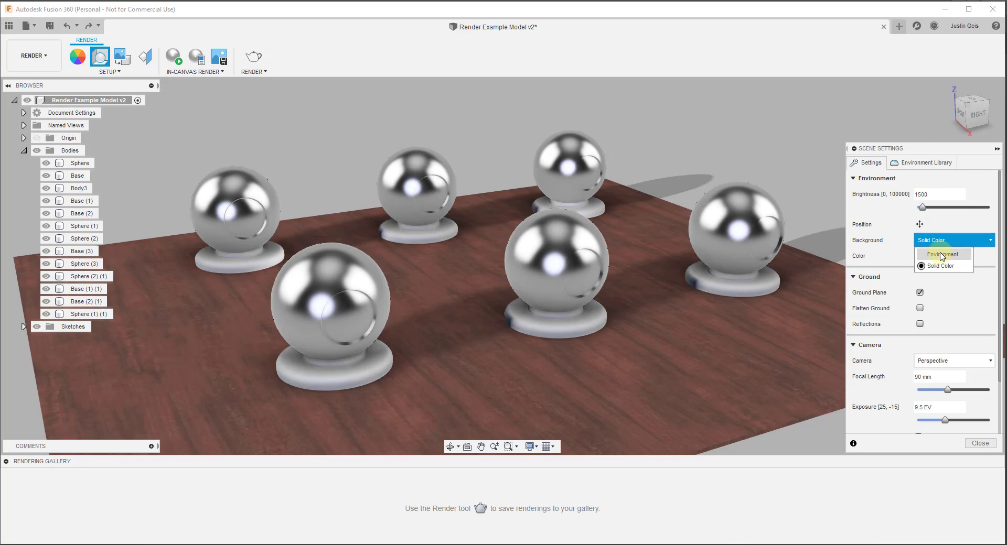
click(940, 266)
click(930, 254)
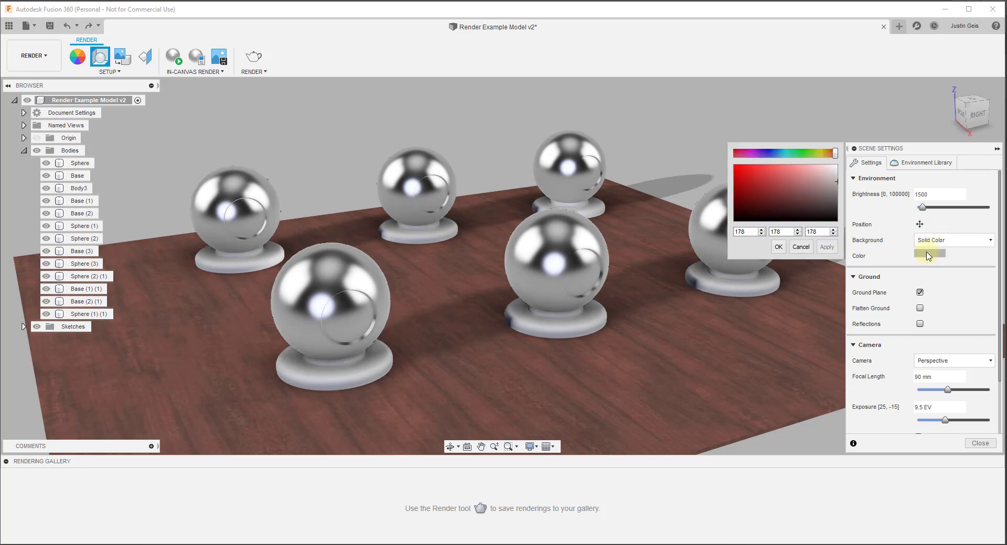
drag(796, 206, 838, 164)
click(826, 246)
click(828, 249)
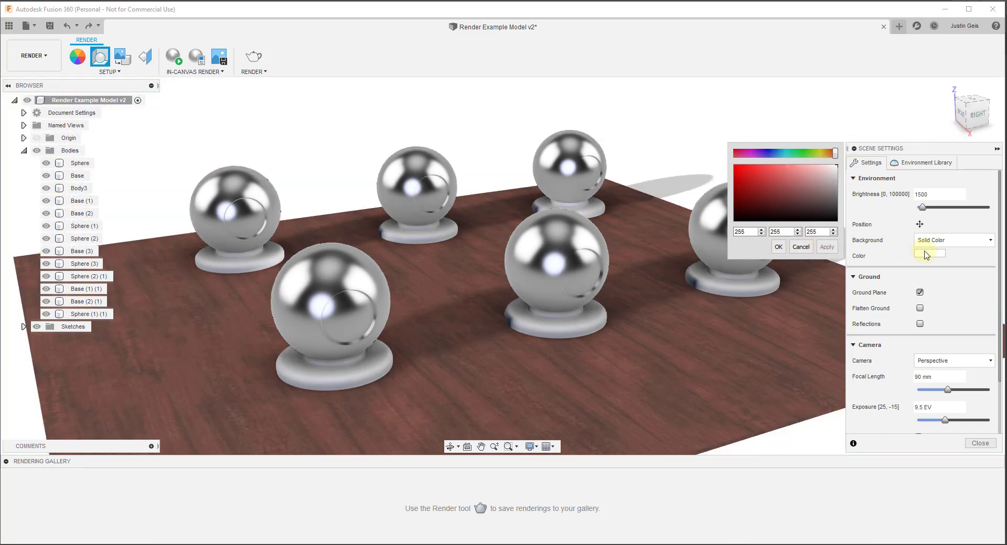
drag(835, 184, 835, 193)
click(822, 248)
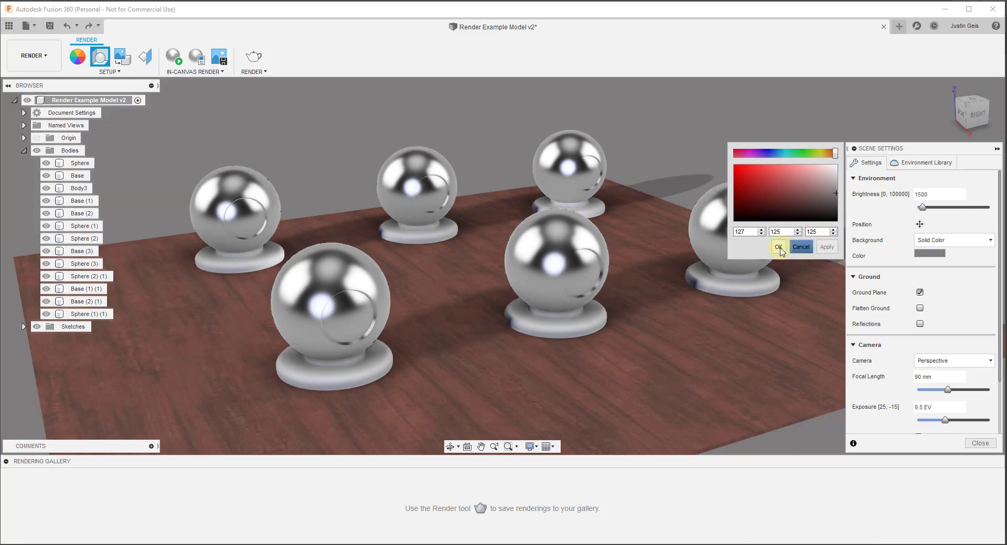
click(778, 247)
Step: Switch the ground plane off and on repeatedly to compare the shadows, and toggle the ground reflections on and off again
scroll(706, 285, down, 5)
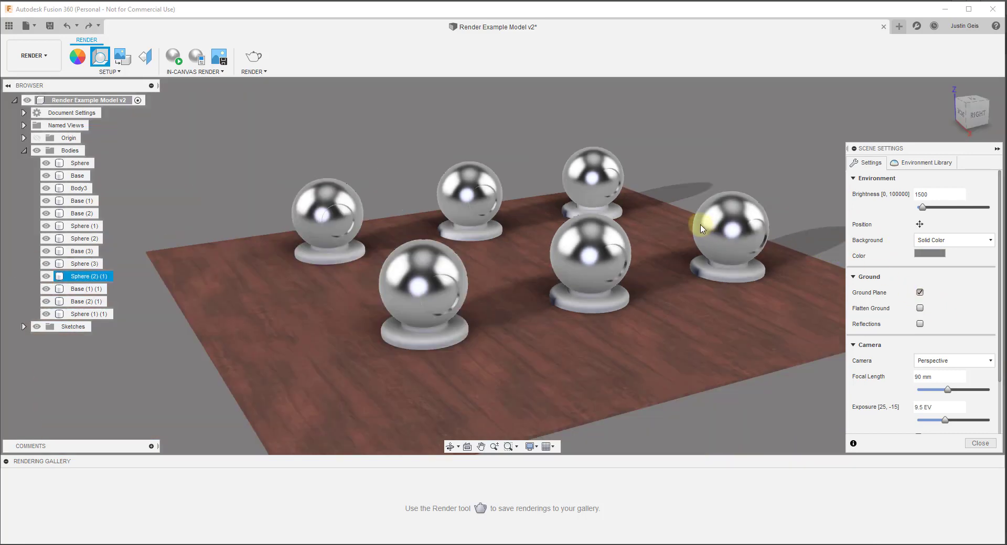
click(920, 293)
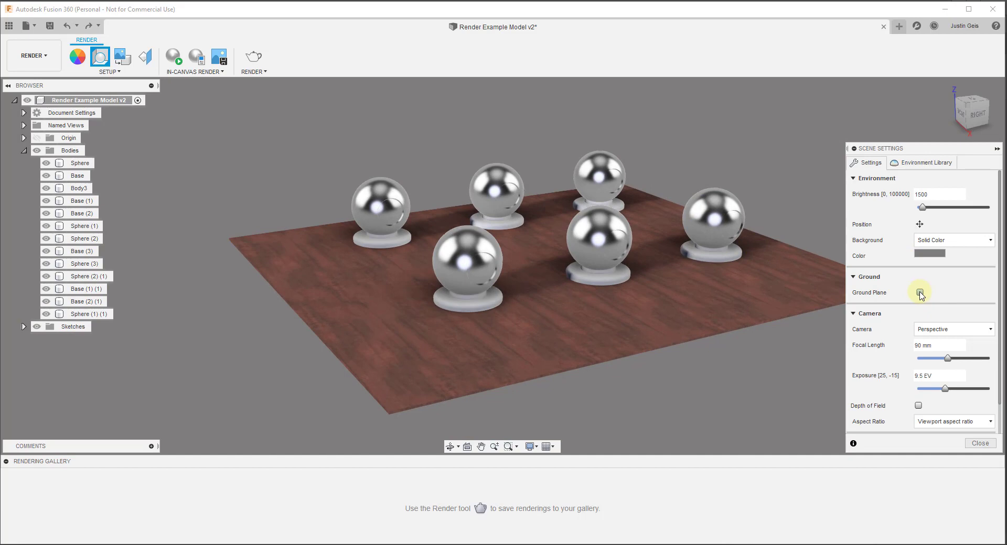
click(920, 292)
click(919, 293)
click(919, 293)
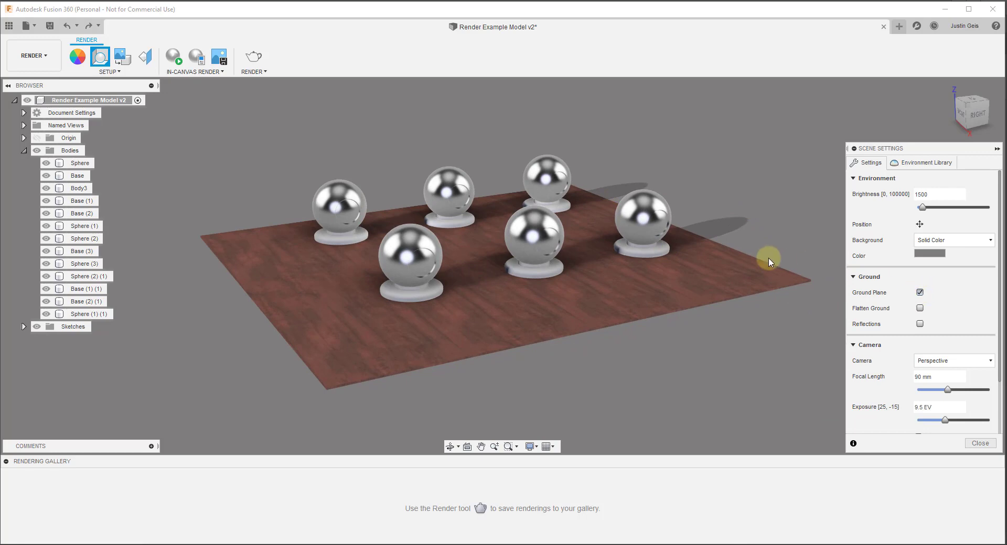
click(920, 293)
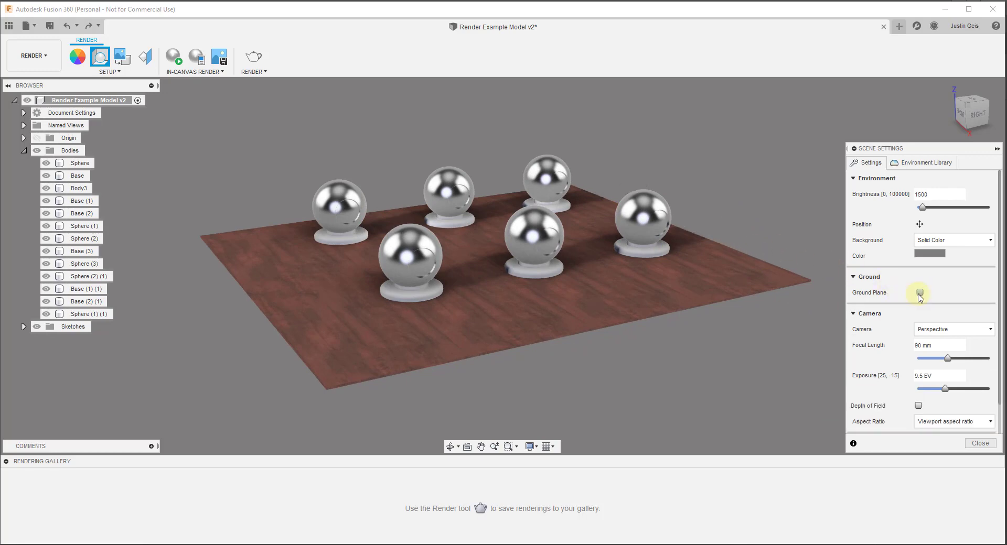
click(920, 293)
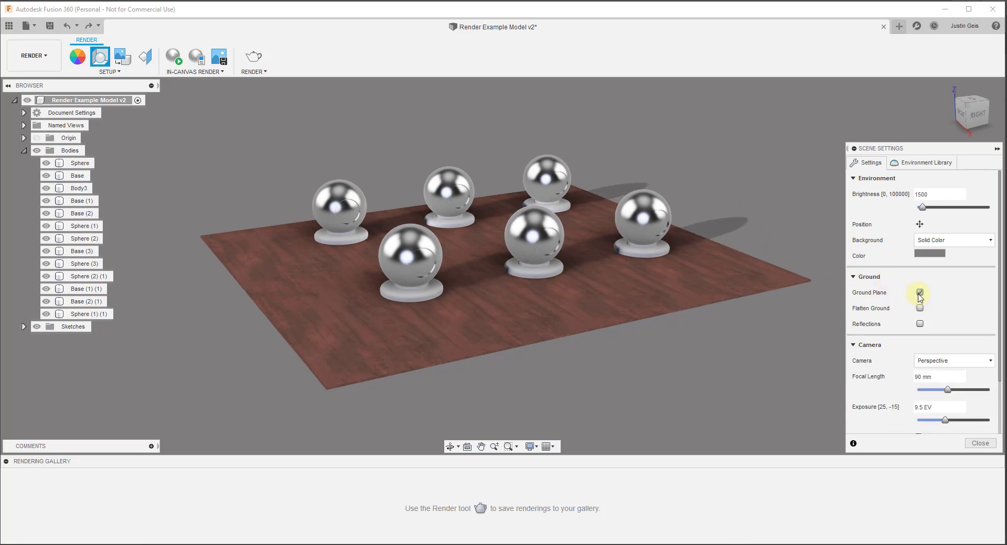
click(920, 324)
click(919, 324)
Step: Try a camera exposure of 5.4 EV and bring it back to 9.2 EV
scroll(939, 404, down, 3)
scroll(946, 346, up, 3)
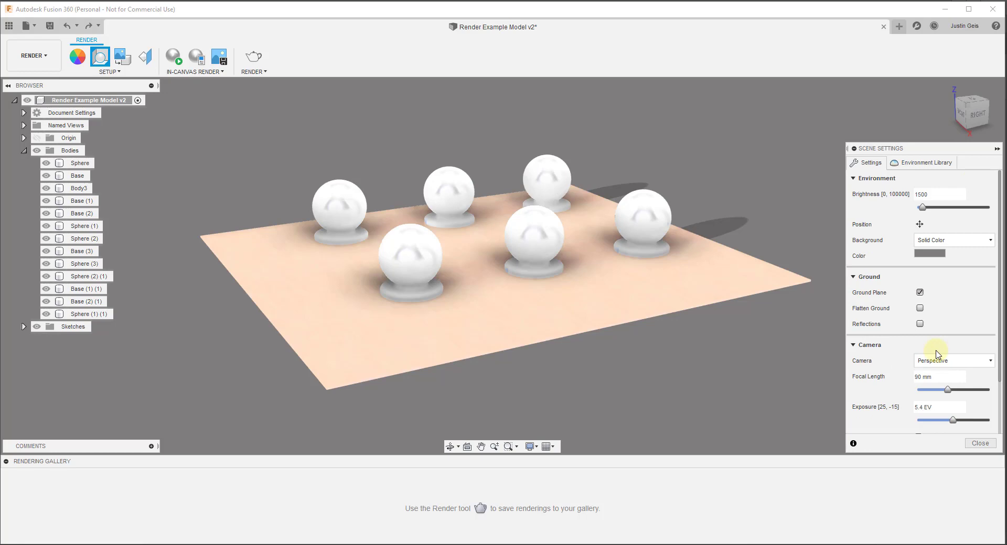
scroll(935, 348, down, 3)
click(951, 424)
drag(951, 424, 946, 420)
scroll(948, 319, down, 1)
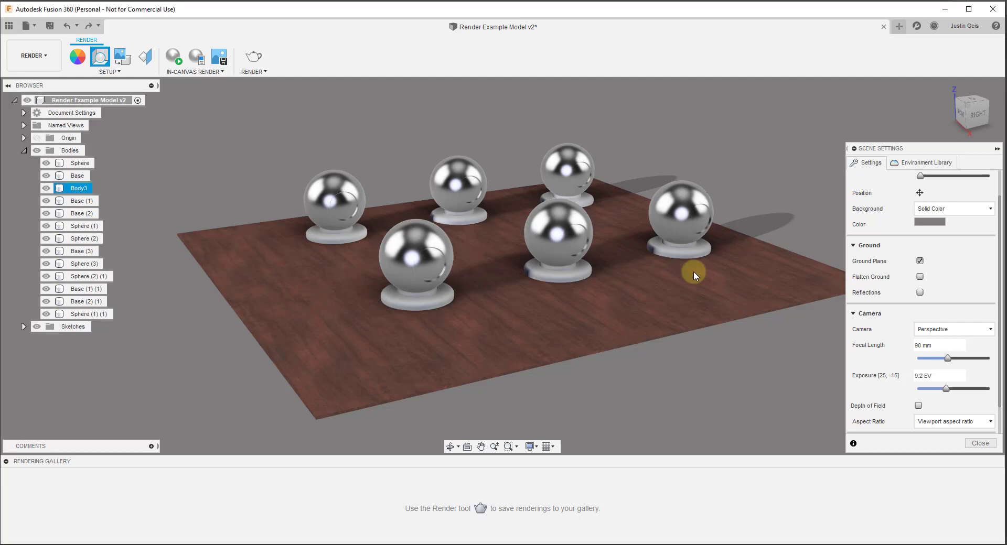
Step: Try camera focal lengths of about 104, 59, 51, 47 and 54 mm, and finish on a longer one for a flatter perspective
middle_drag(693, 272, 680, 270)
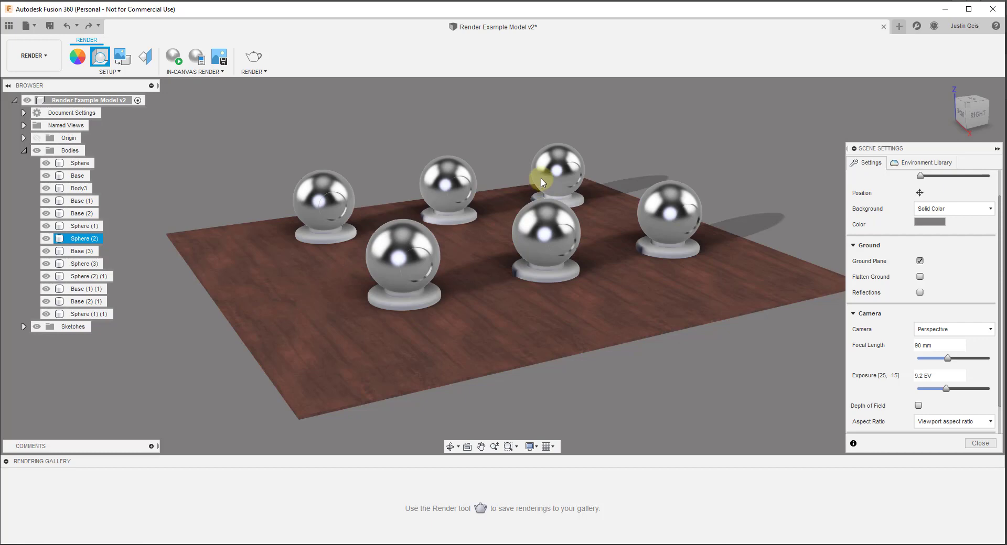
scroll(621, 268, up, 2)
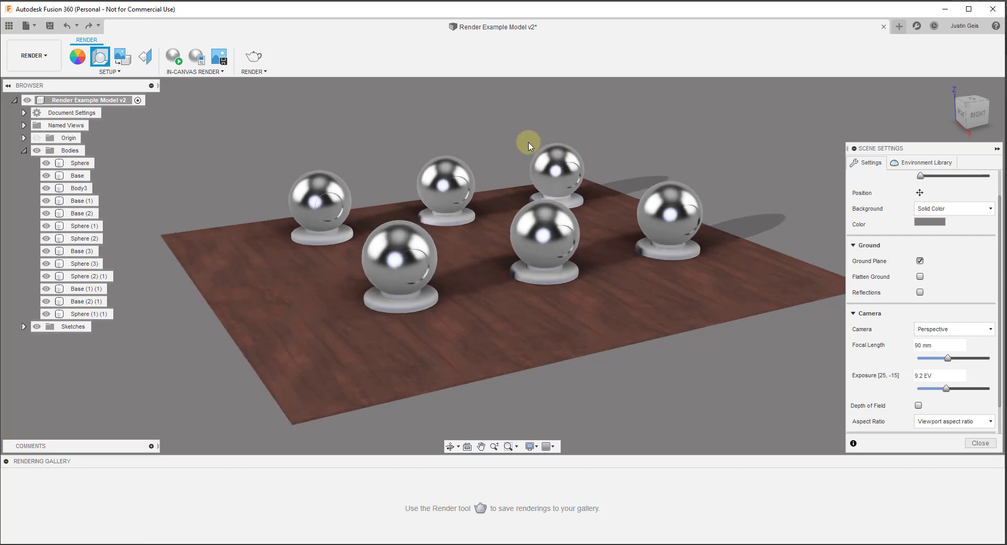
scroll(946, 314, down, 2)
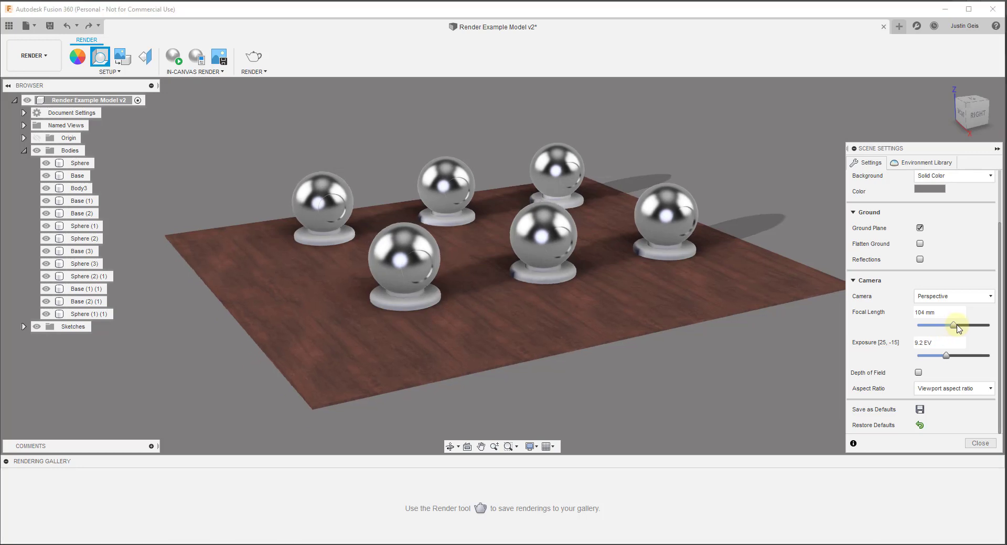
mouse_move(949, 327)
mouse_down()
mouse_move(921, 330)
mouse_move(935, 329)
mouse_up()
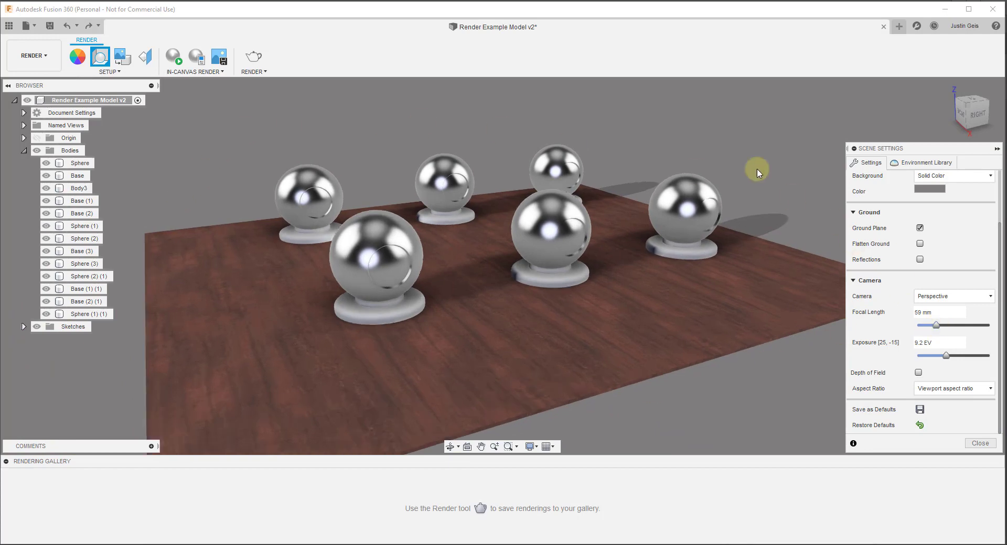
mouse_move(938, 328)
mouse_down()
mouse_move(990, 325)
mouse_move(946, 348)
mouse_move(912, 346)
mouse_move(941, 345)
mouse_move(919, 343)
mouse_move(931, 342)
mouse_up()
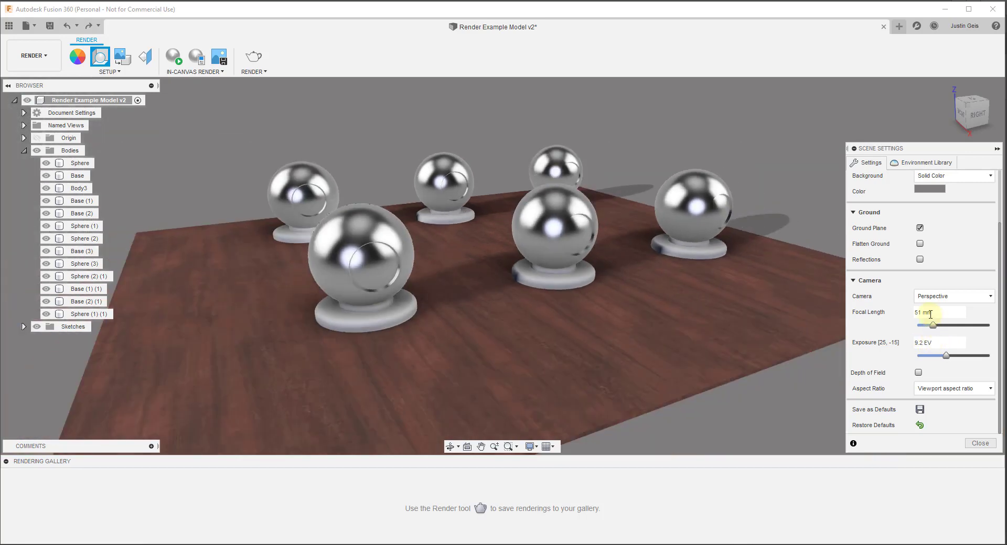
click(935, 313)
drag(933, 325, 932, 326)
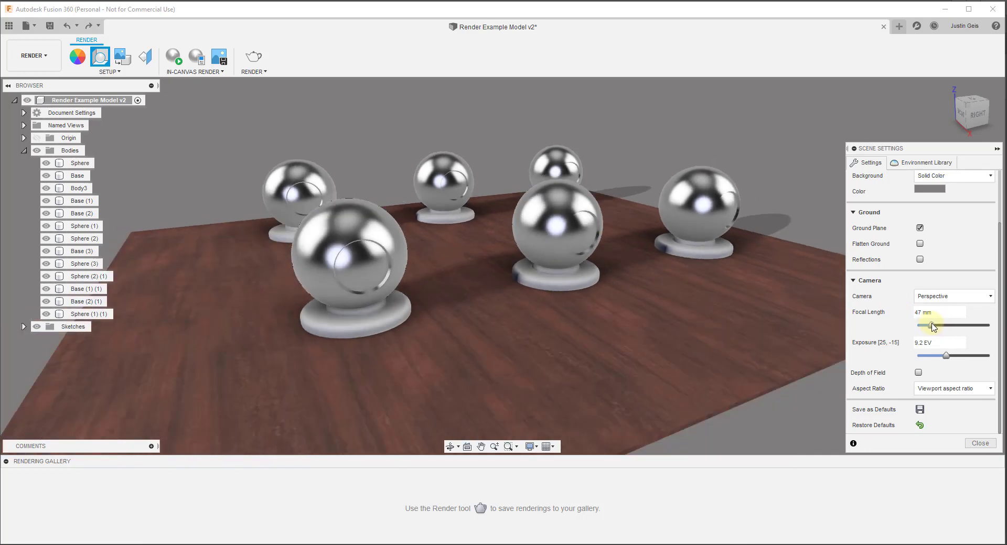
drag(934, 327, 936, 327)
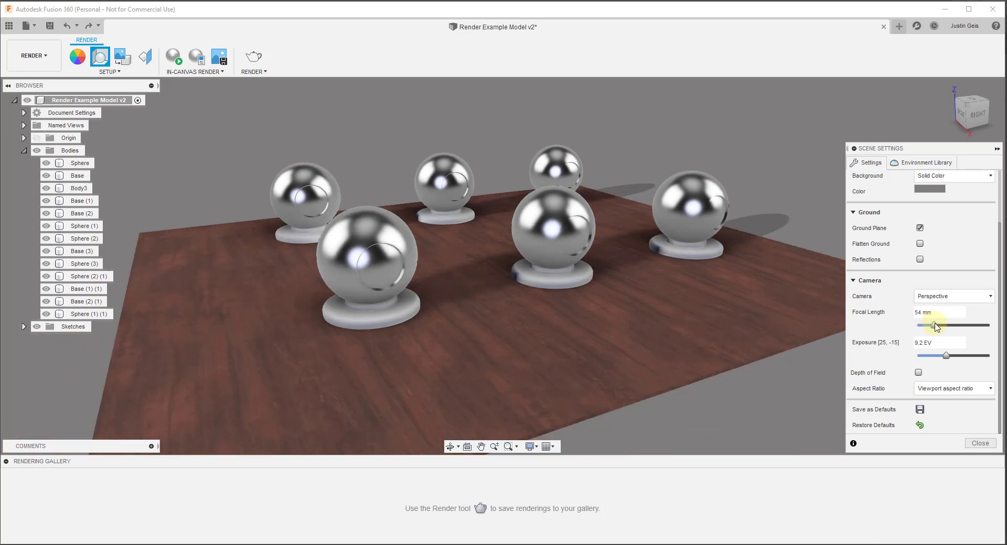
drag(940, 327, 947, 326)
Step: Try the Orthographic camera type on the scene and switch the camera back to Perspective
click(935, 297)
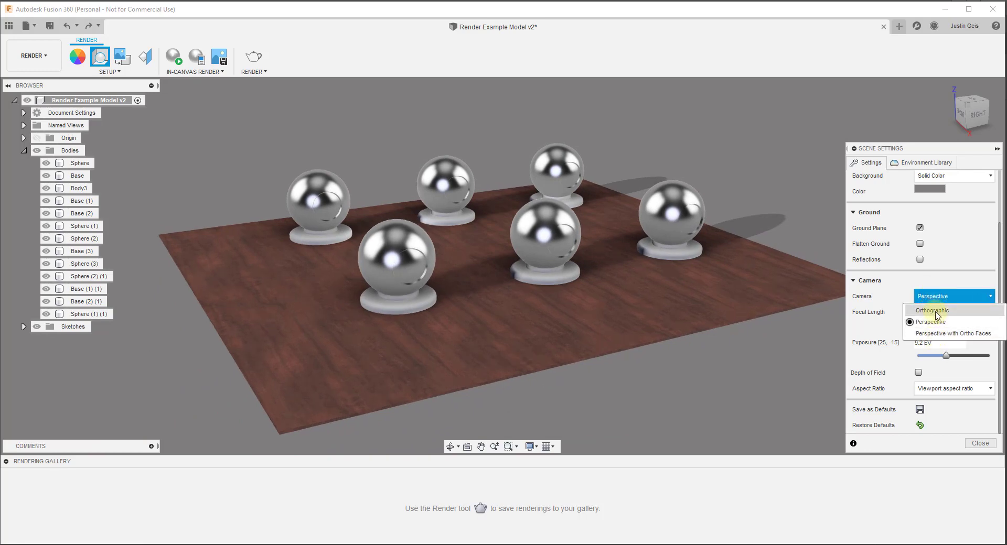
click(938, 312)
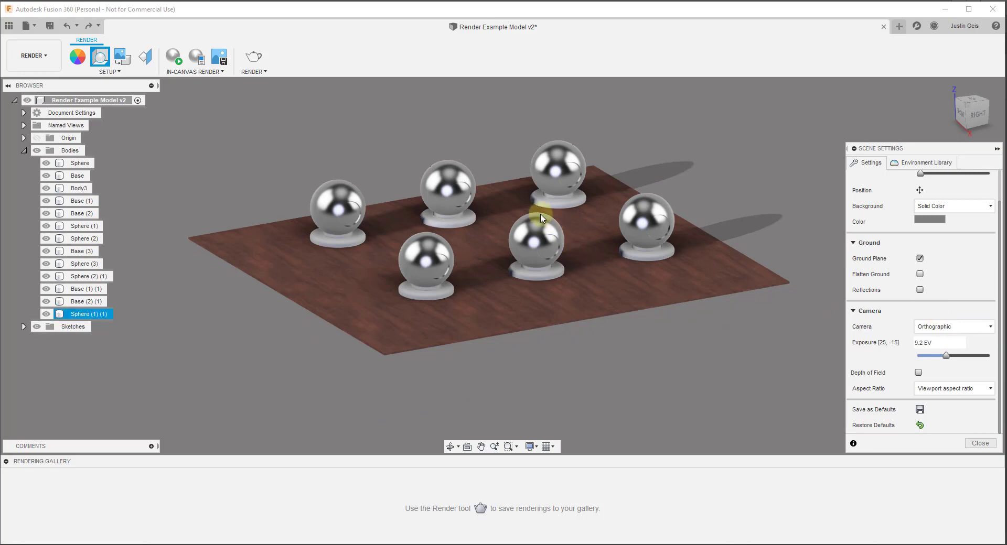
scroll(534, 215, up, 2)
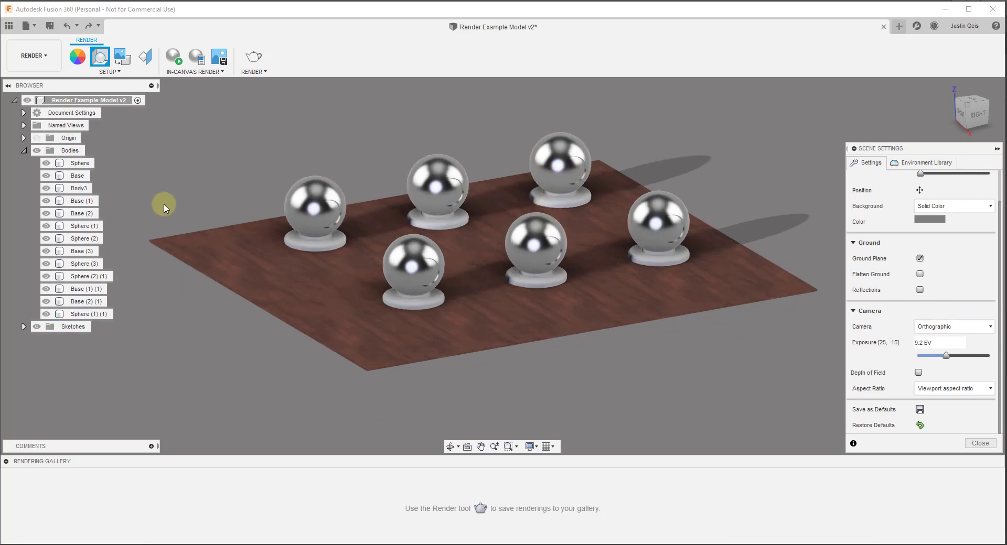
click(949, 327)
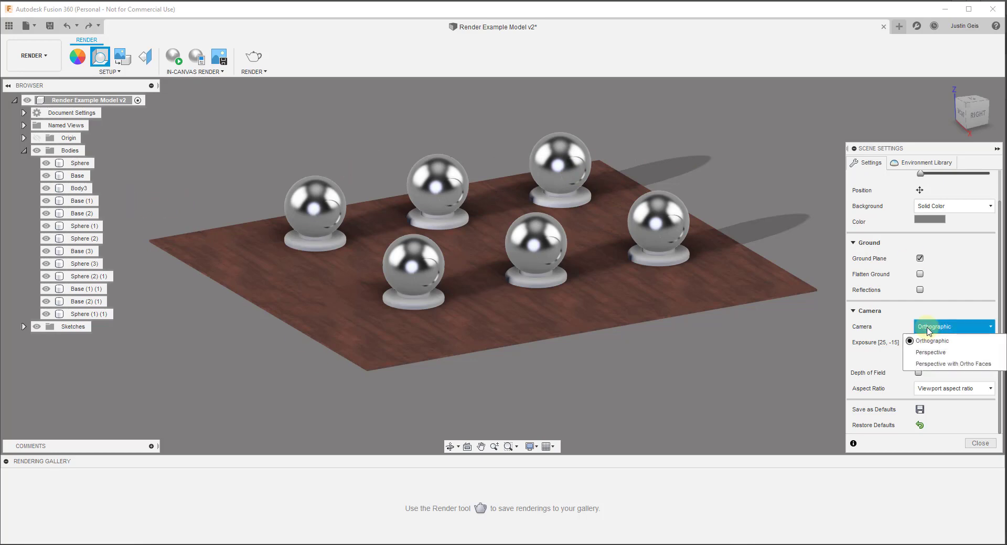
click(930, 354)
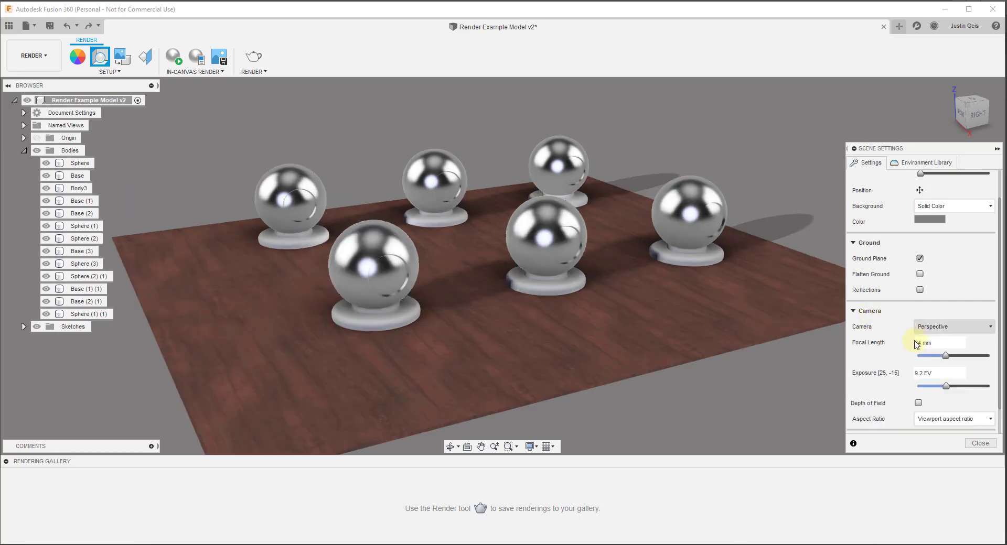
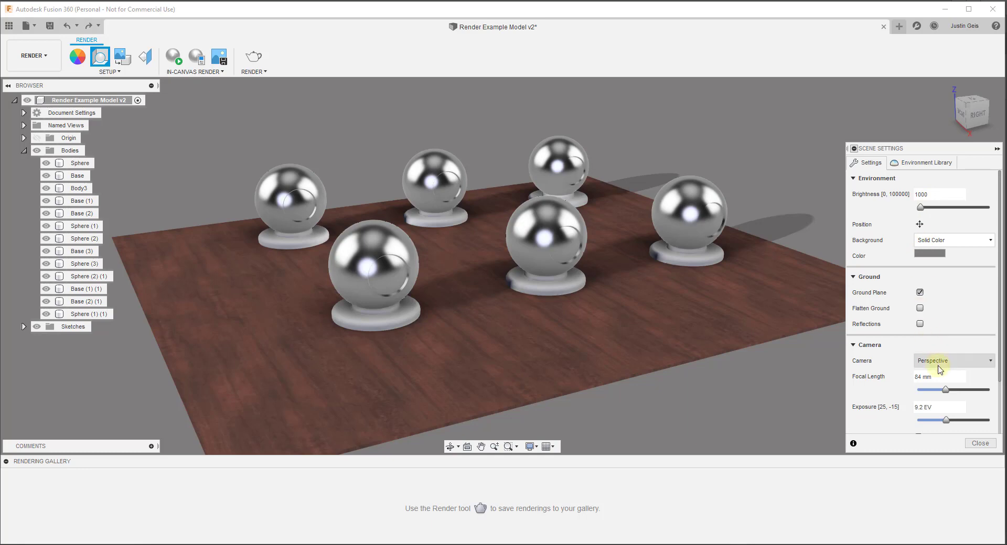
scroll(886, 369, down, 1)
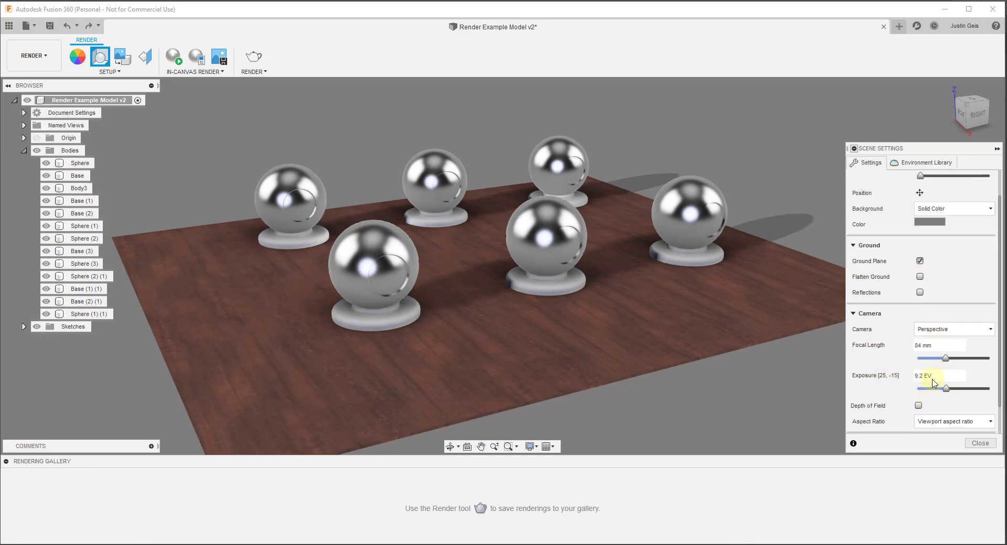
mouse_move(947, 391)
mouse_down()
mouse_move(956, 394)
mouse_move(927, 392)
mouse_move(948, 392)
mouse_up()
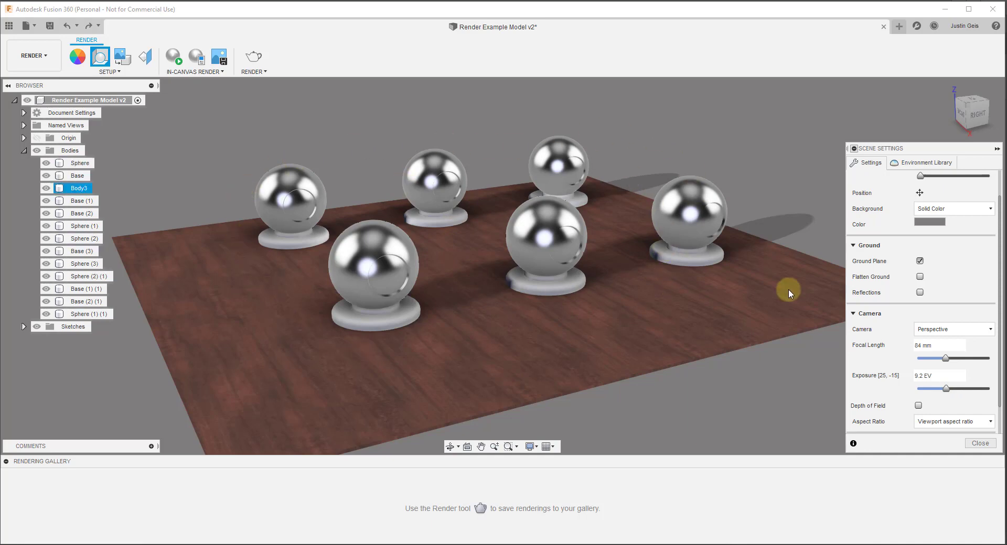
scroll(919, 261, up, 1)
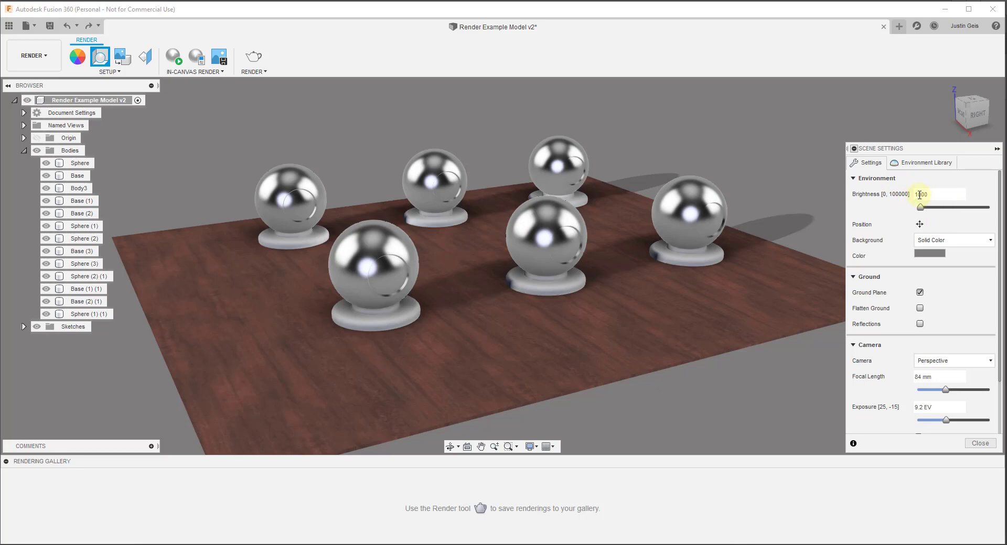
Step: Turn on the camera's depth of field, acknowledge the ray tracing warning, and turn the effect off again
scroll(897, 249, down, 2)
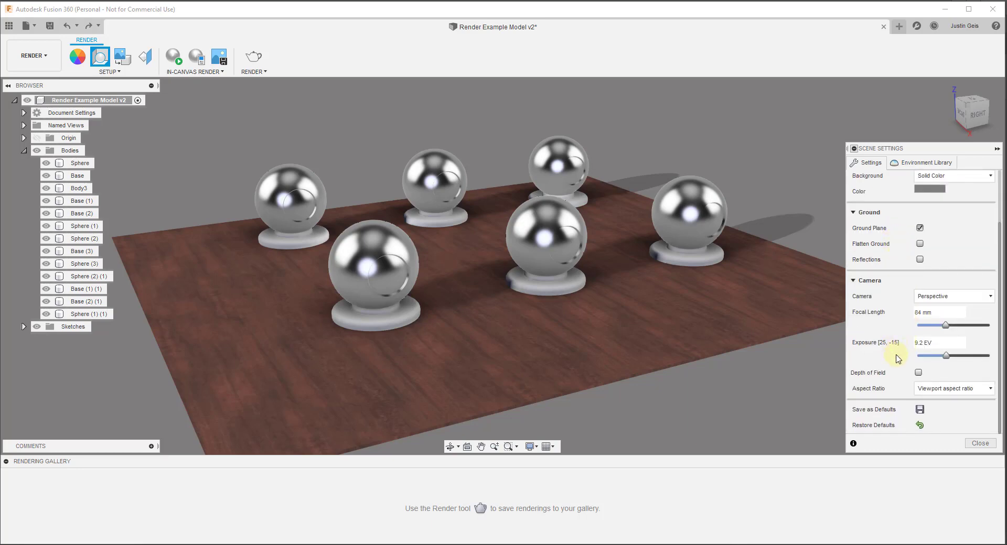
click(918, 374)
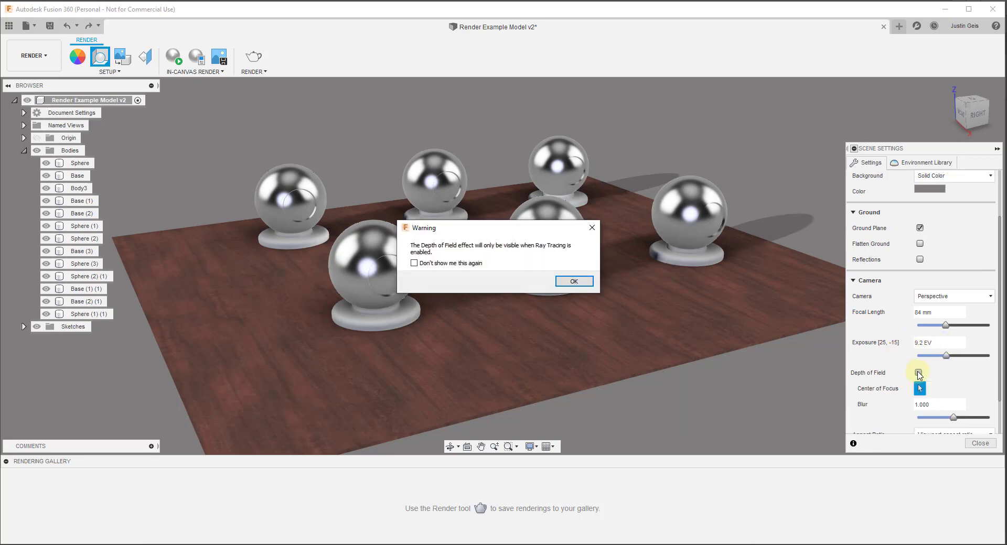
click(574, 282)
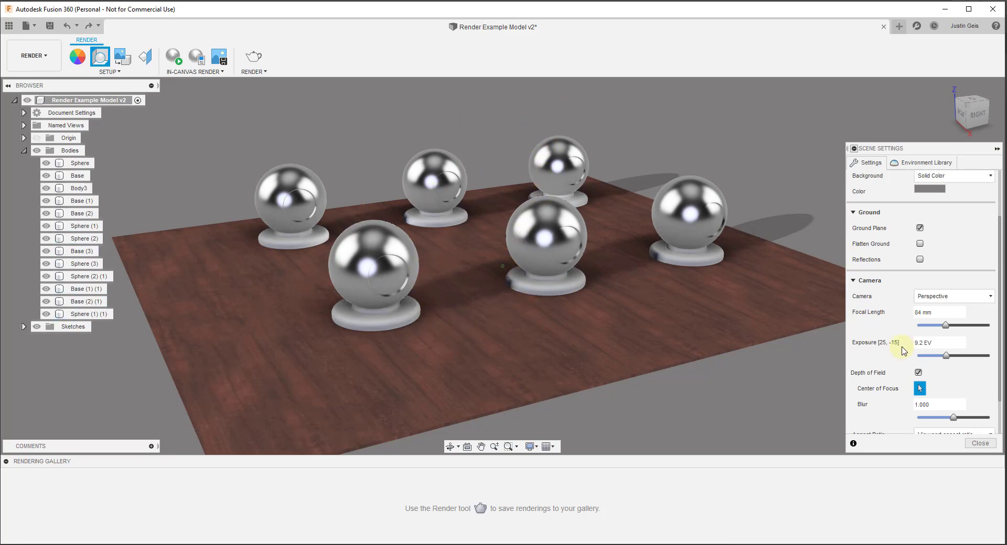
click(918, 373)
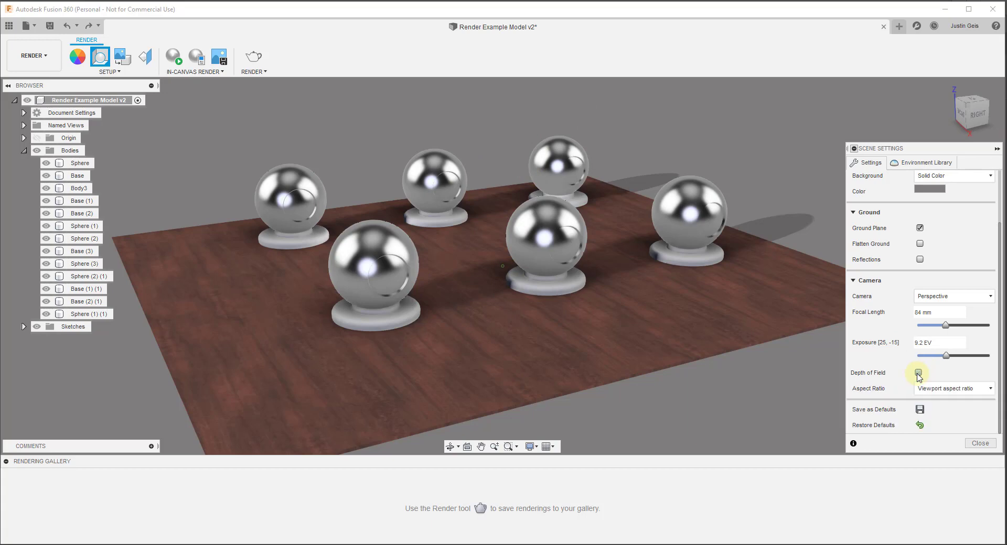
Step: Try the 4:3 Presentation, 16:9 Widescreen, 1:1 Square and 5:4 Landscape aspect ratios, and return to the viewport aspect ratio
click(938, 389)
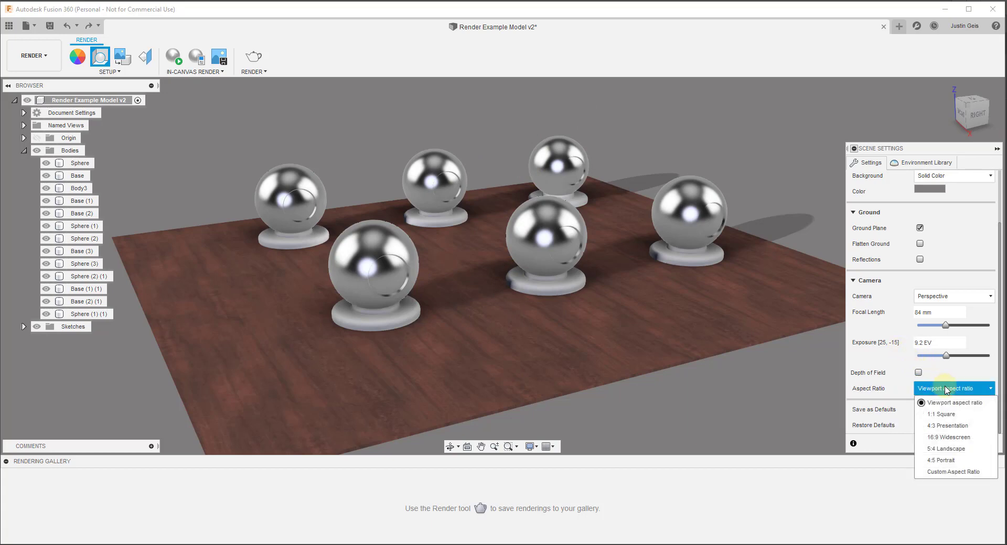
click(951, 426)
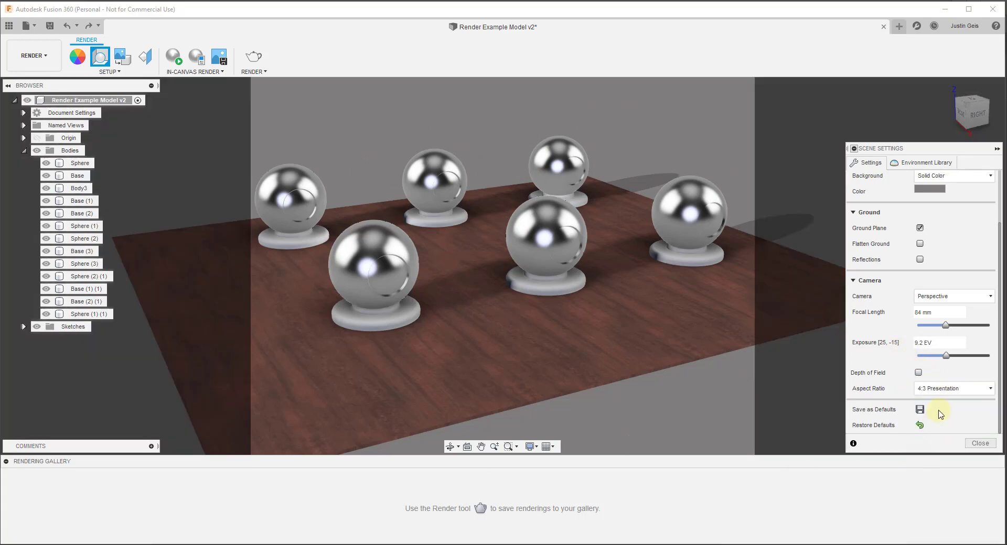
click(950, 390)
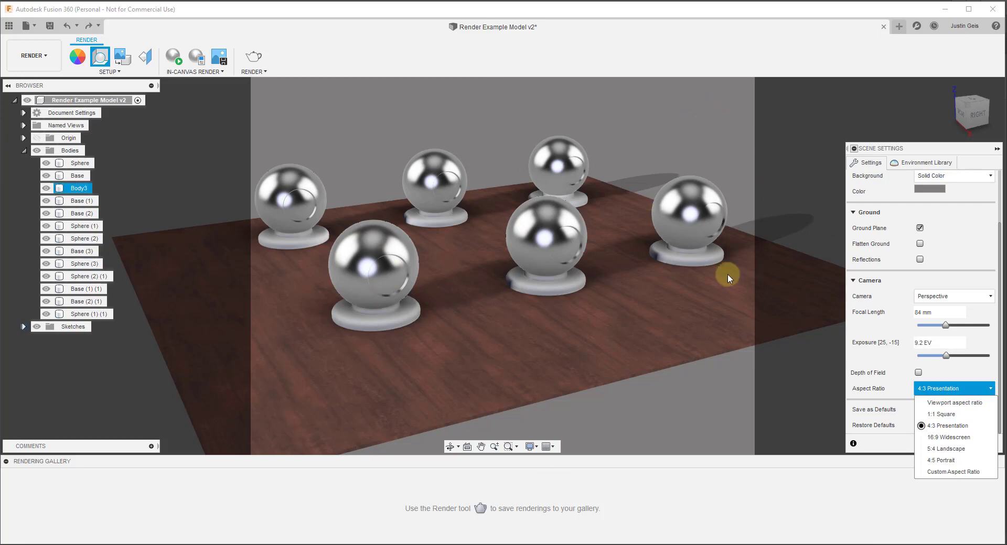
click(946, 437)
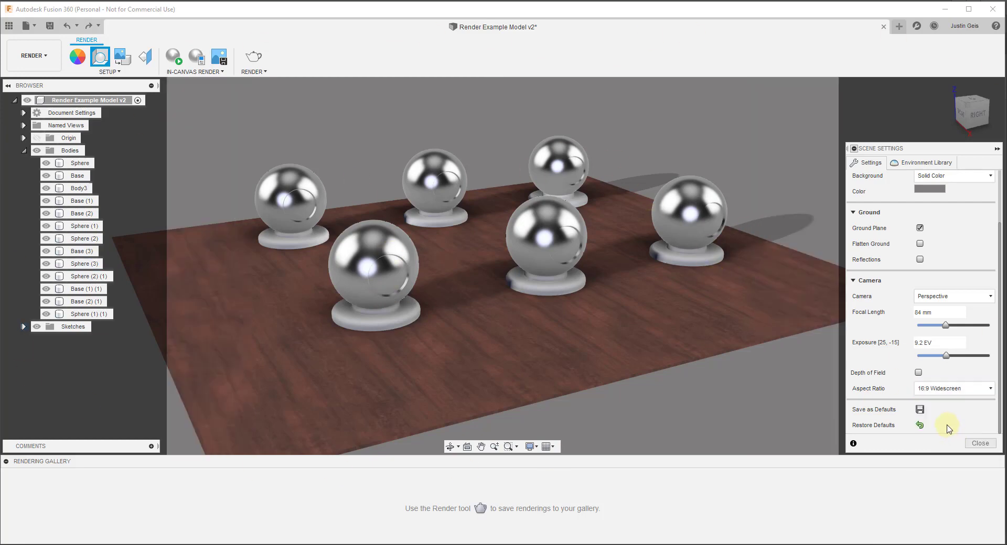
click(937, 395)
click(936, 418)
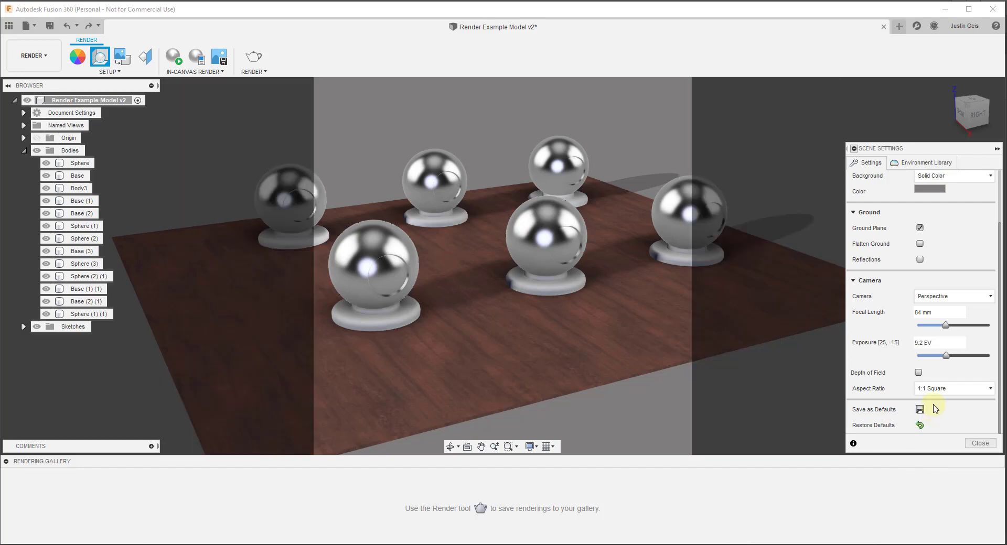
click(938, 391)
click(947, 451)
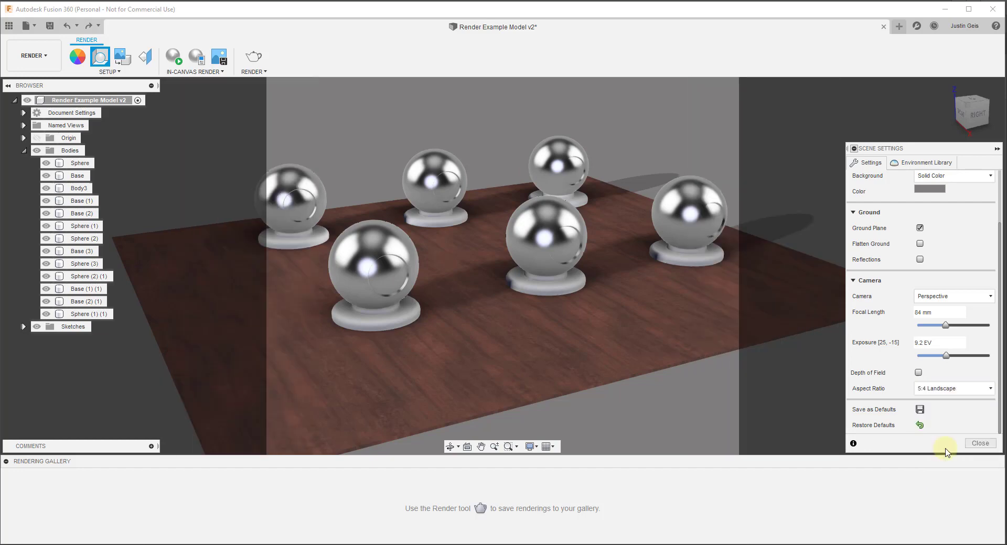
click(946, 391)
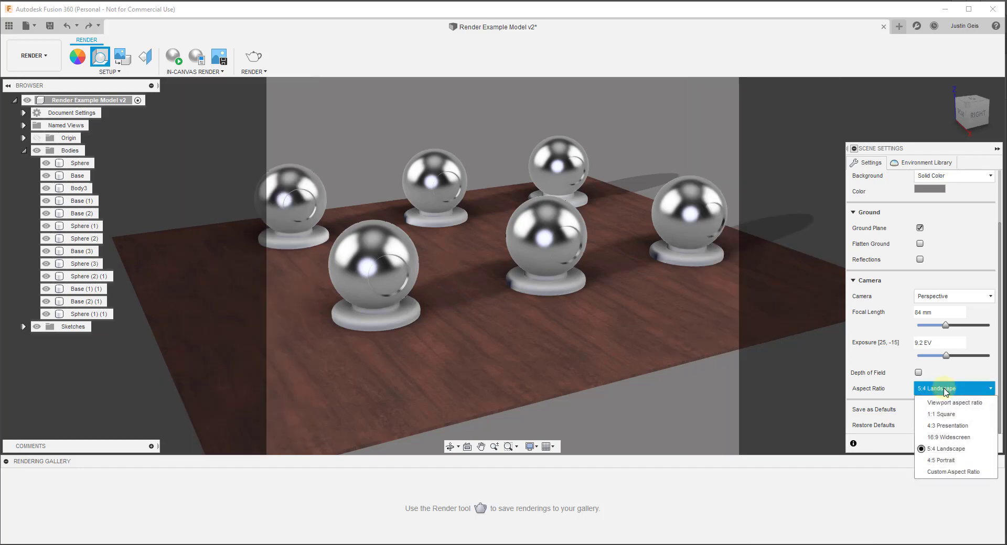
click(944, 426)
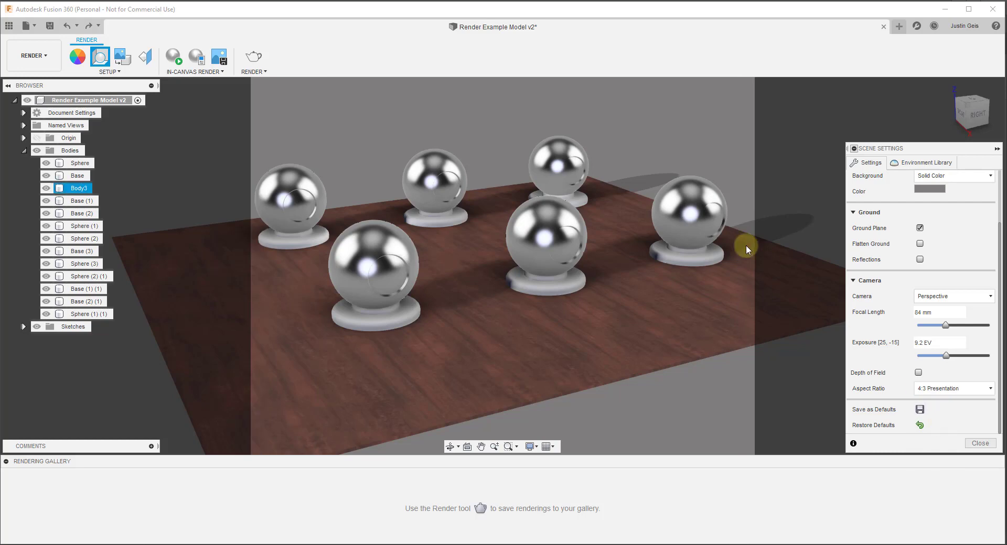
click(933, 390)
click(936, 402)
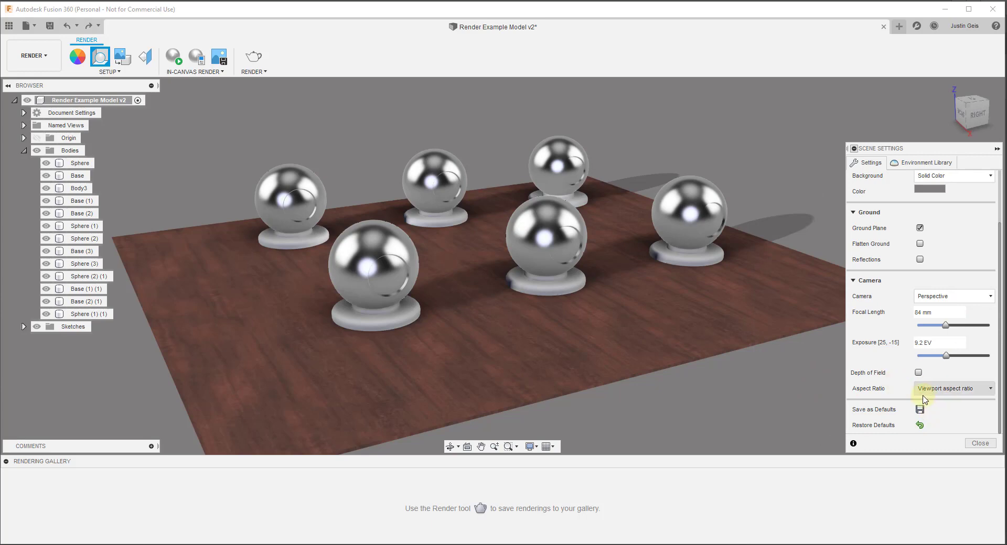
Step: Reapply the Cool Light environment from the Fusion 360 Library, and replace it with Rim Highlights
middle_drag(674, 275, 678, 281)
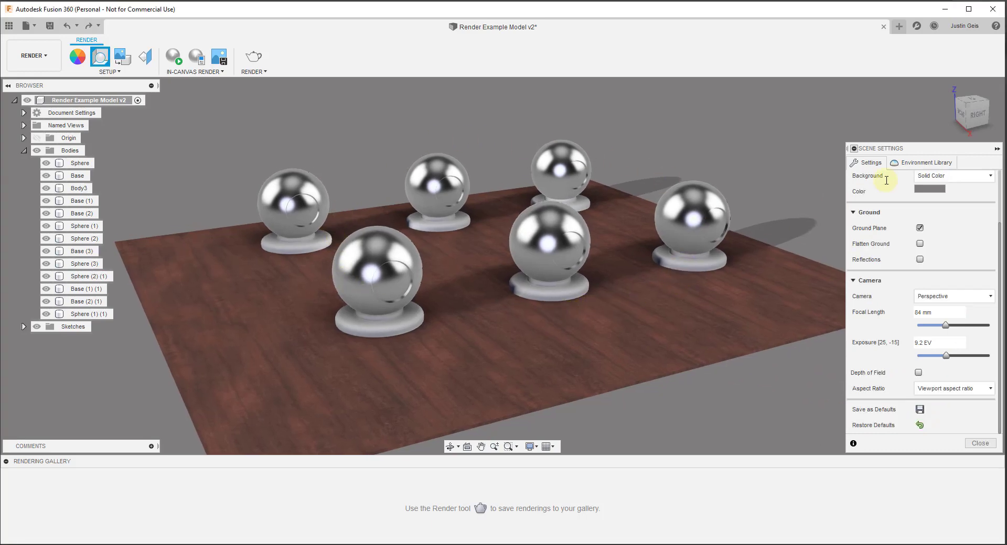
click(914, 162)
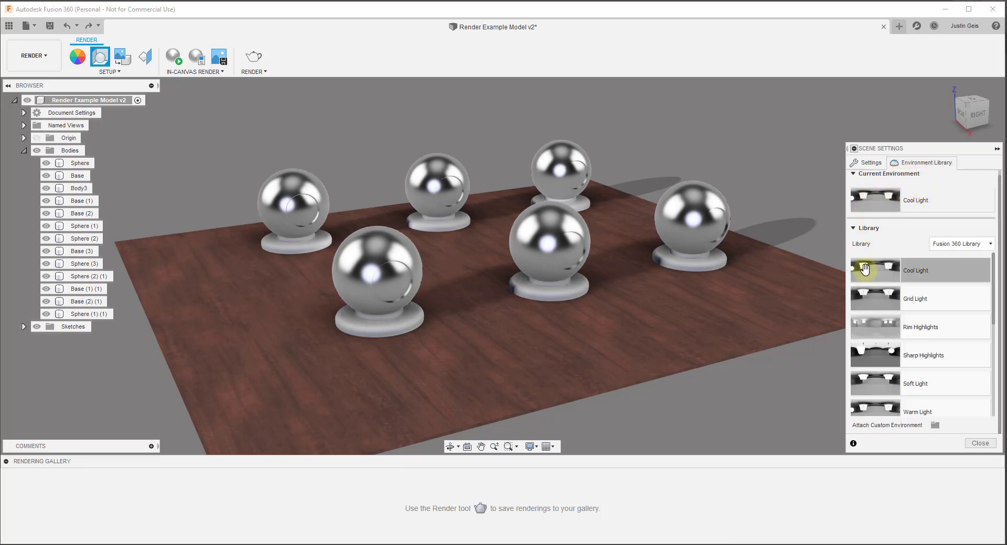
drag(865, 269, 886, 204)
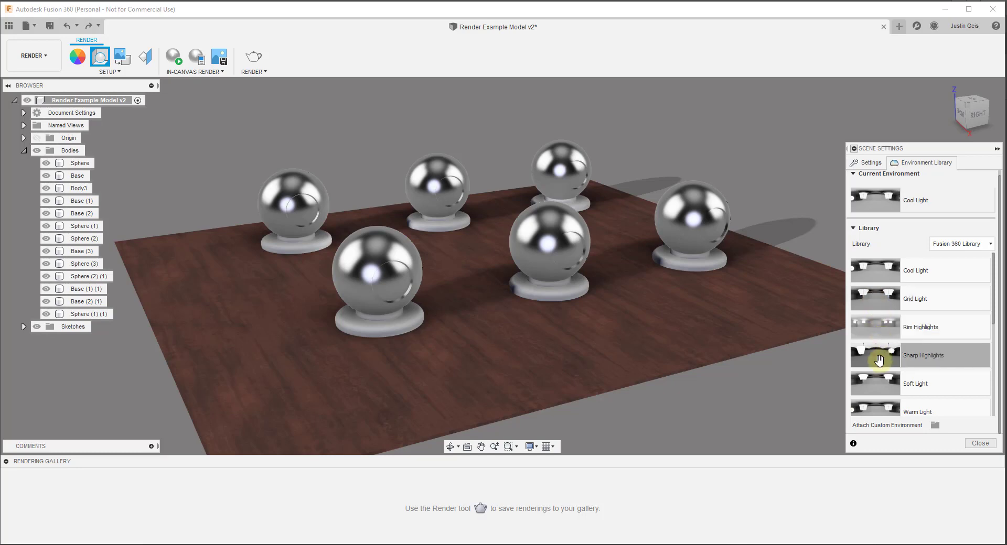
drag(874, 328, 874, 201)
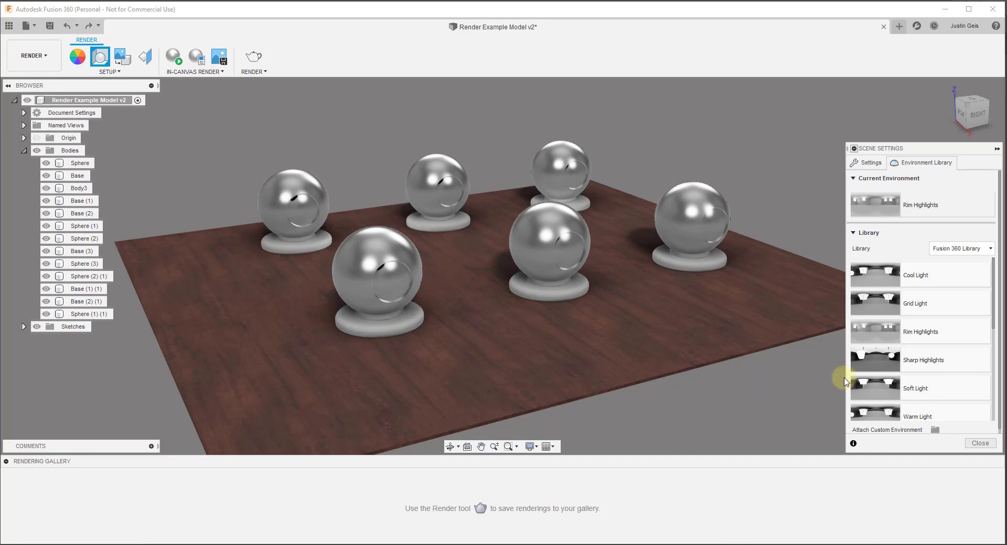
Step: Look through the downloadable environments in the Fusion 360 Library and apply Sharp Highlights as the current environment
scroll(886, 372, down, 3)
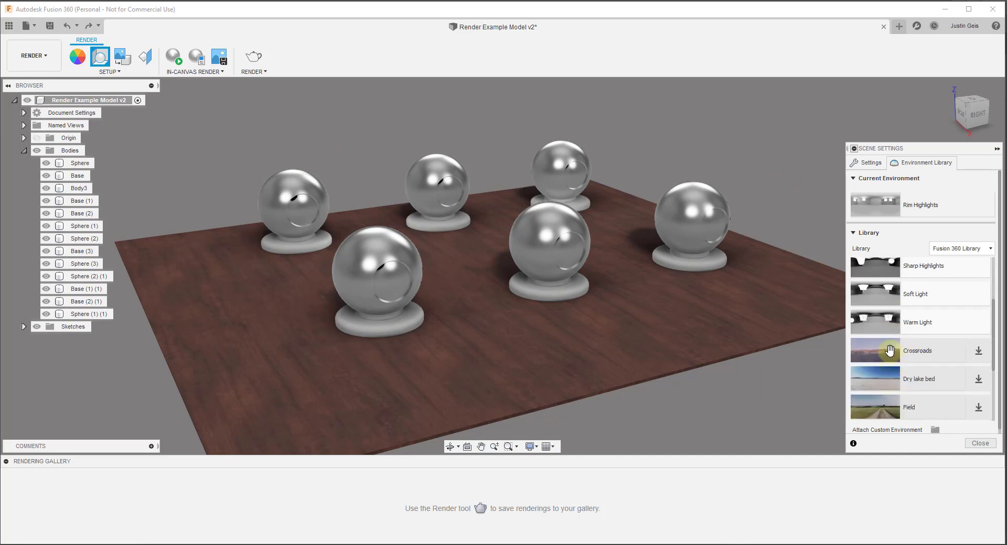
scroll(887, 351, down, 4)
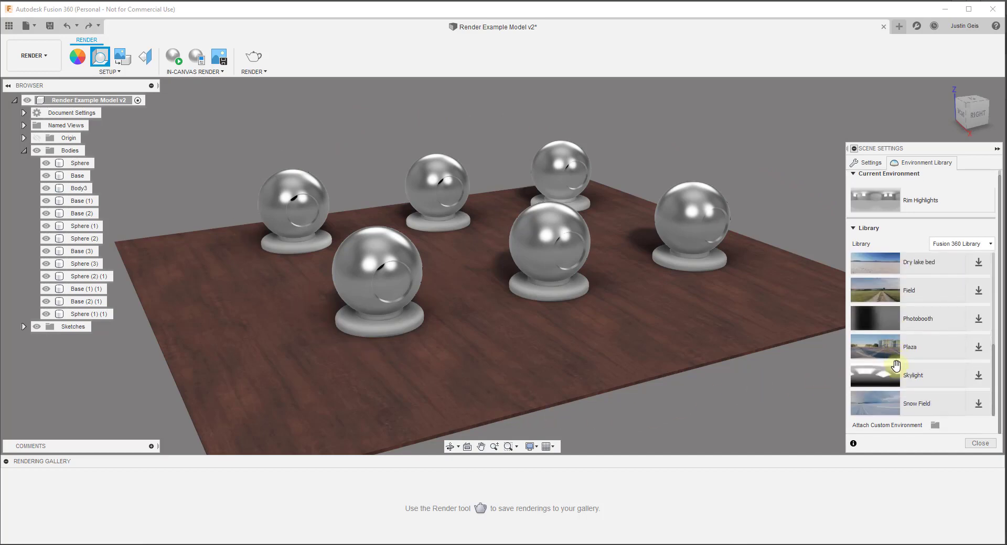
scroll(887, 375, up, 5)
drag(880, 337, 871, 202)
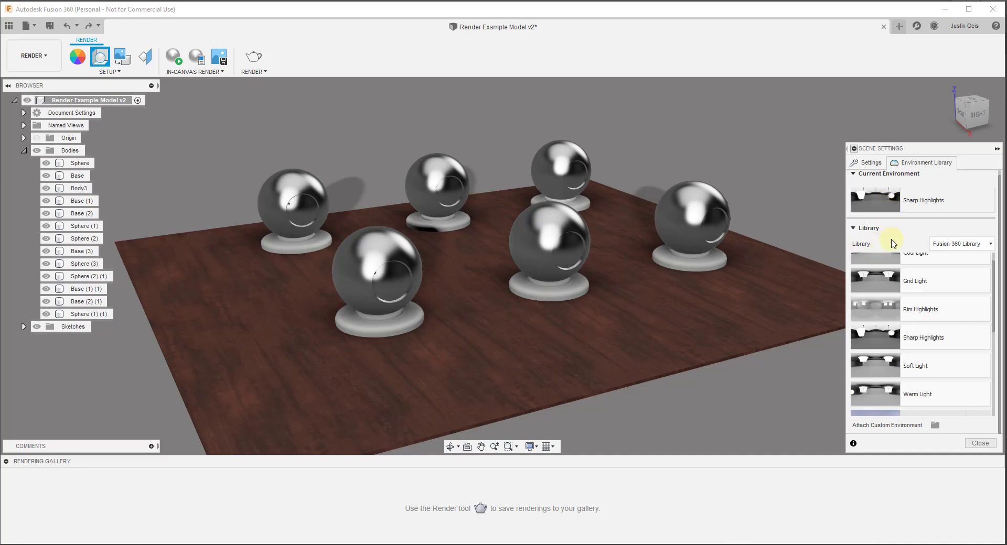
Step: Replace the current environment with Soft Light from the Fusion 360 Library
scroll(889, 291, up, 2)
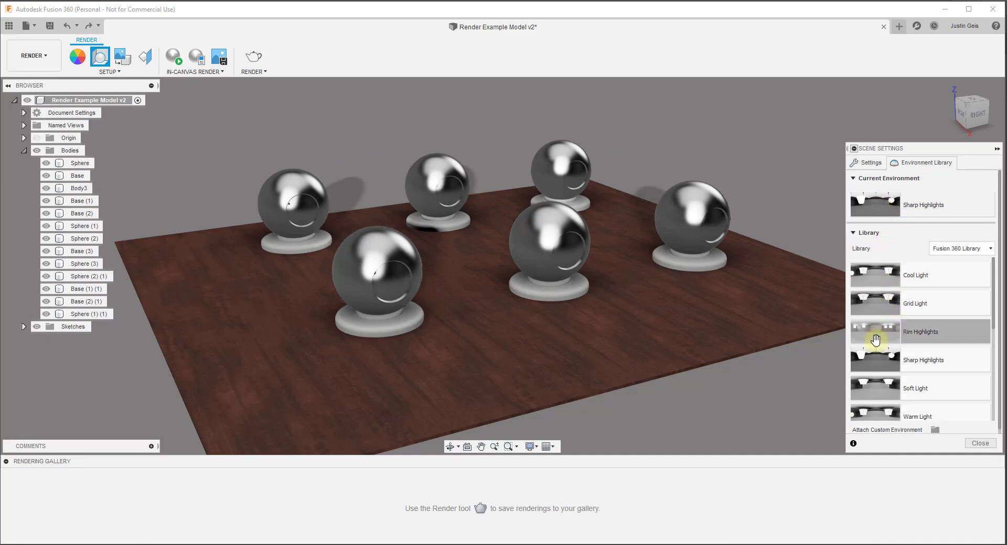
scroll(886, 357, down, 3)
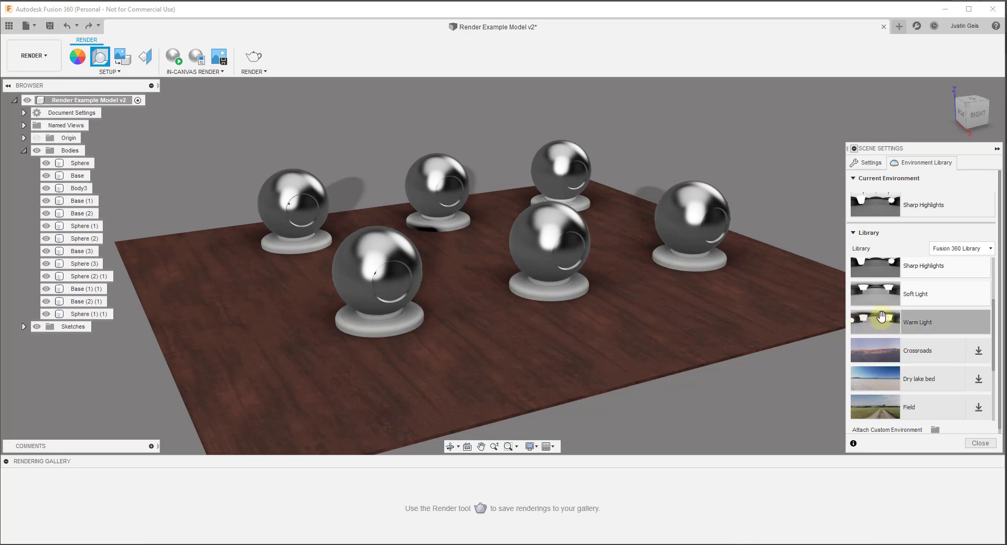
scroll(882, 317, up, 3)
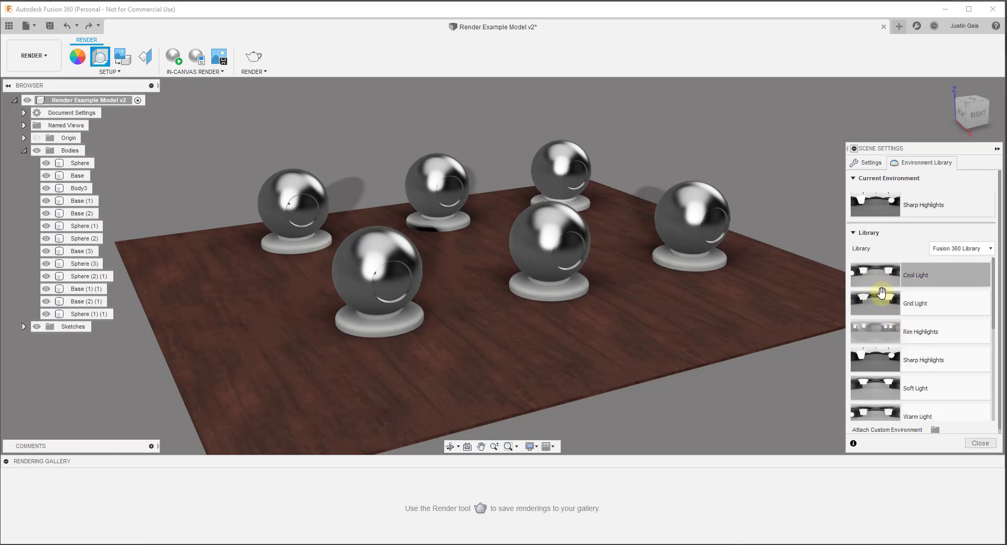
drag(878, 362, 882, 207)
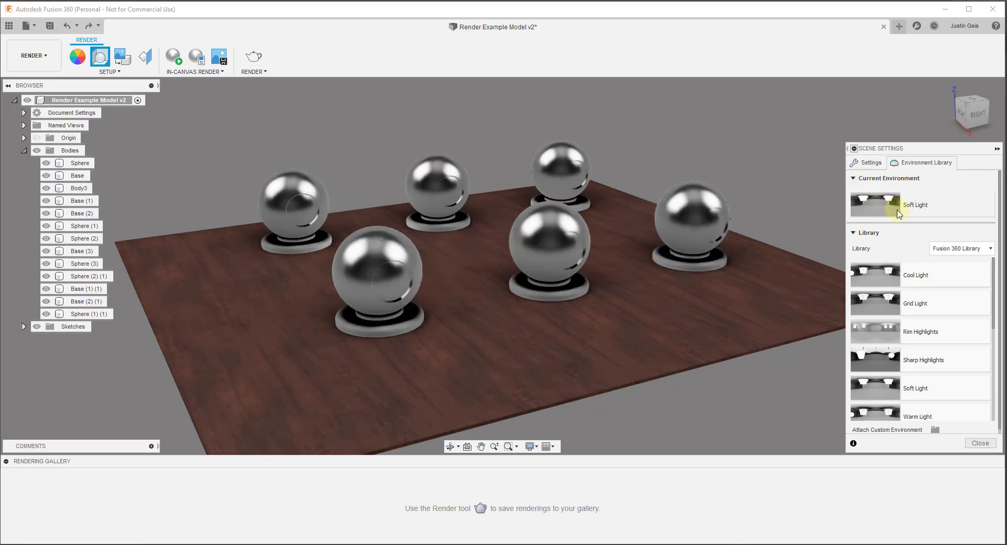
Step: Close the scene settings and start an in-canvas render of the spheres
key(Escape)
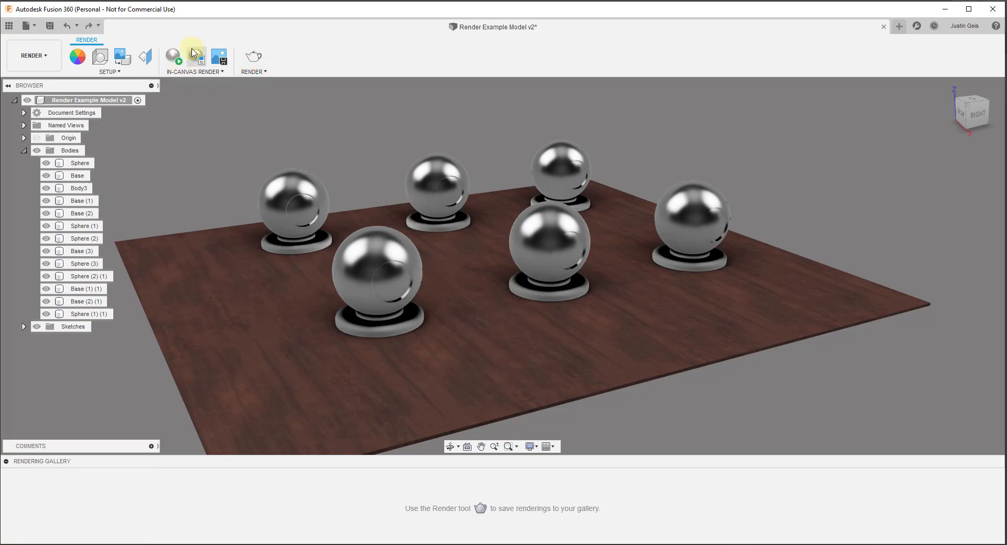
click(173, 56)
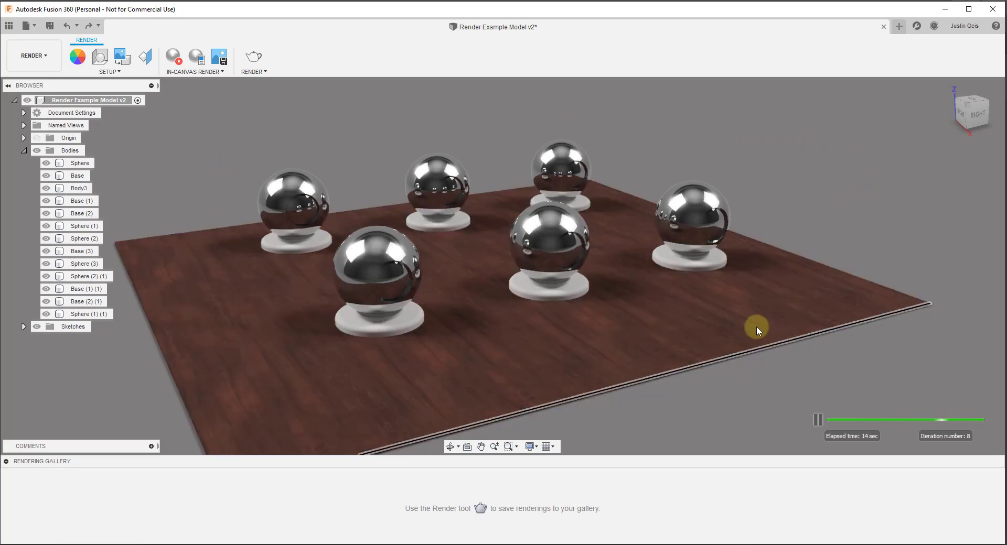
Step: Examine the spheres' in-canvas render from several viewing angles and zoom levels
middle_drag(756, 328, 744, 324)
scroll(745, 323, up, 2)
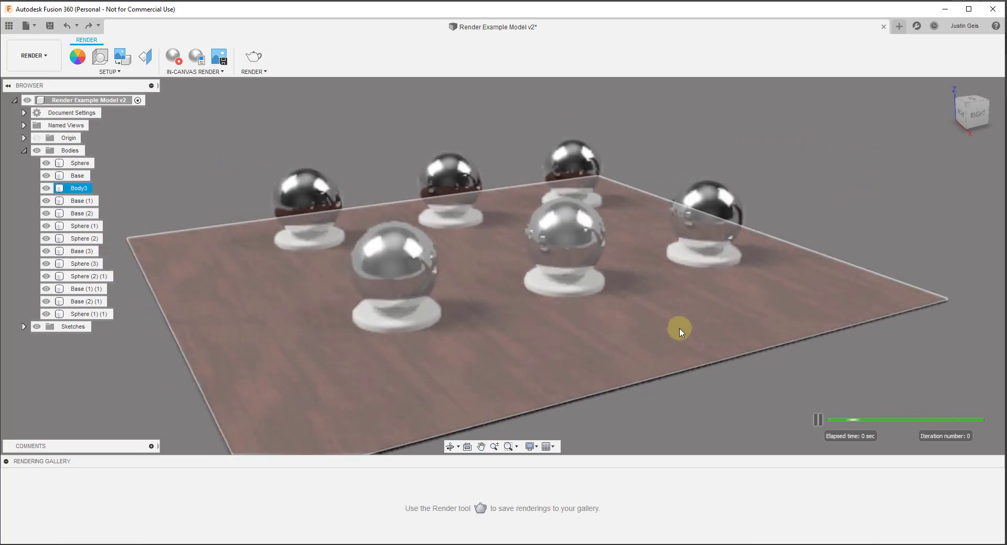
scroll(692, 325, down, 1)
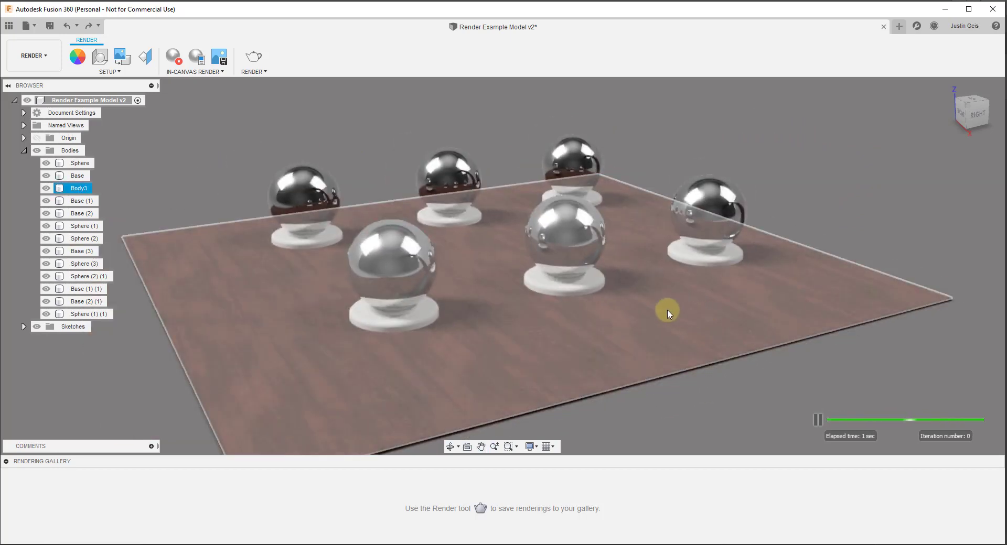
shift+middle_drag(679, 308, 620, 298)
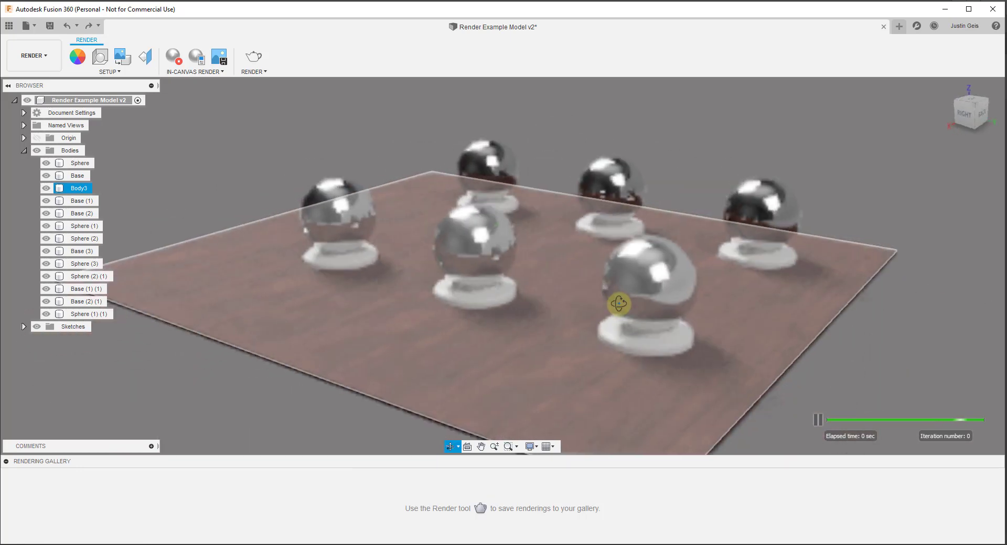
shift+middle_drag(565, 313, 614, 306)
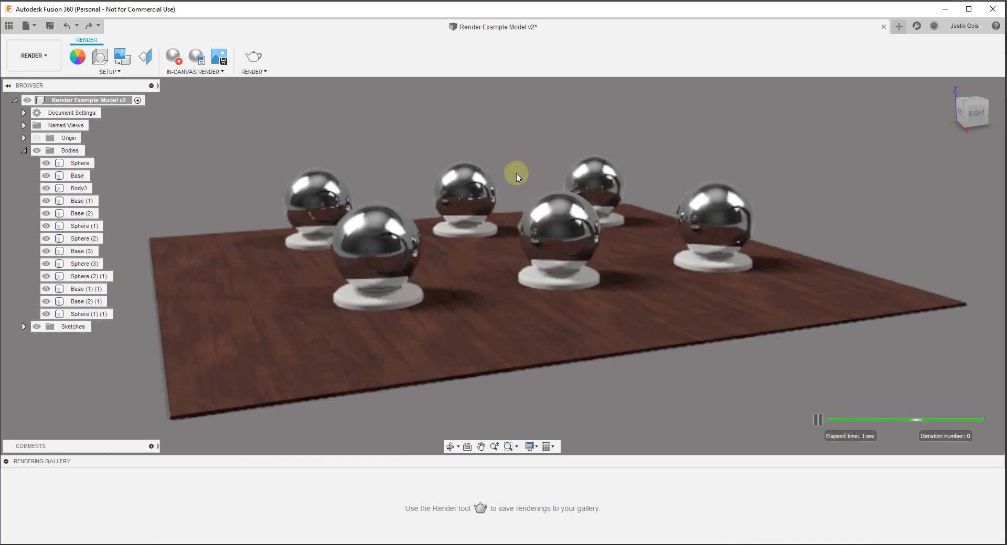
shift+middle_drag(551, 201, 502, 172)
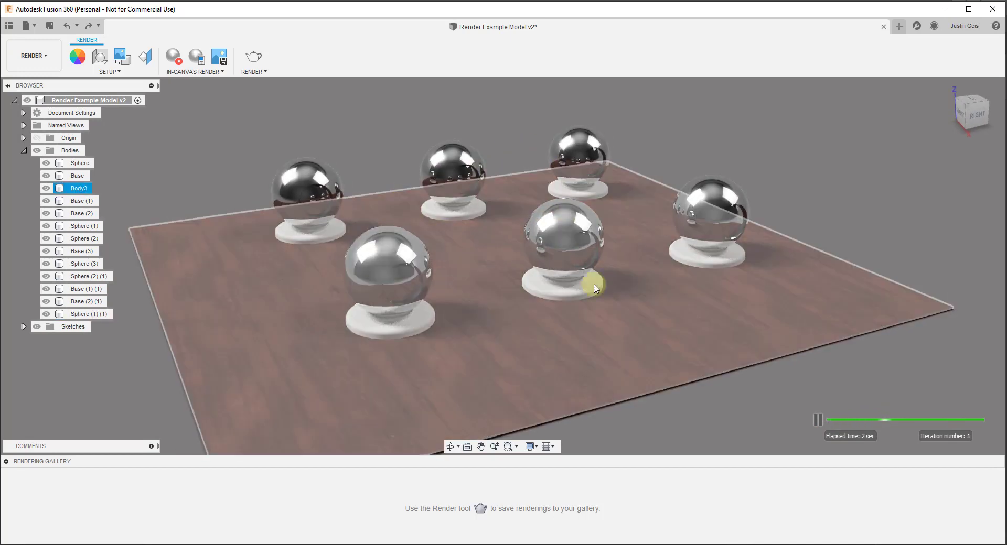
Step: Try the Advanced in-canvas render mode, return it to Fast, and accept the in-canvas render settings
click(197, 57)
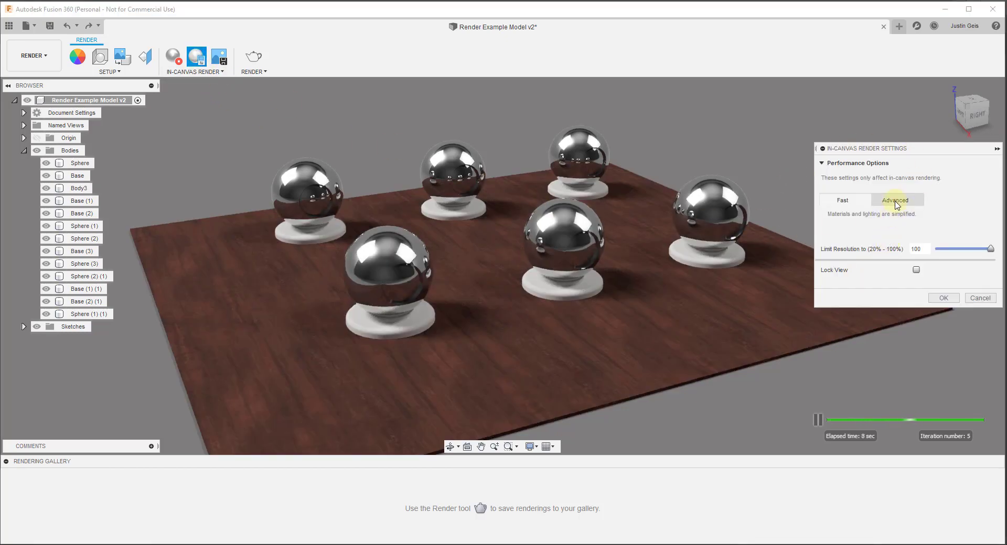
click(858, 205)
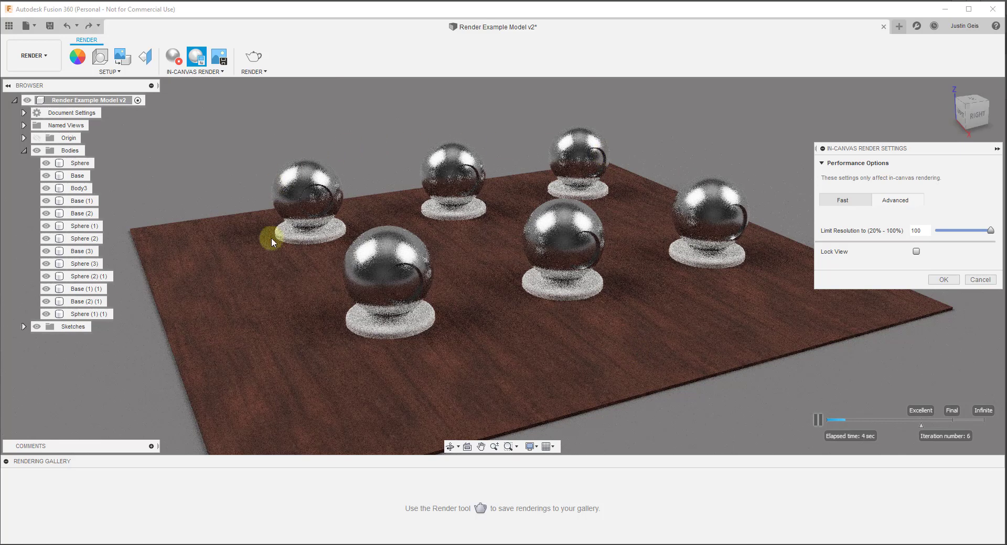
click(846, 201)
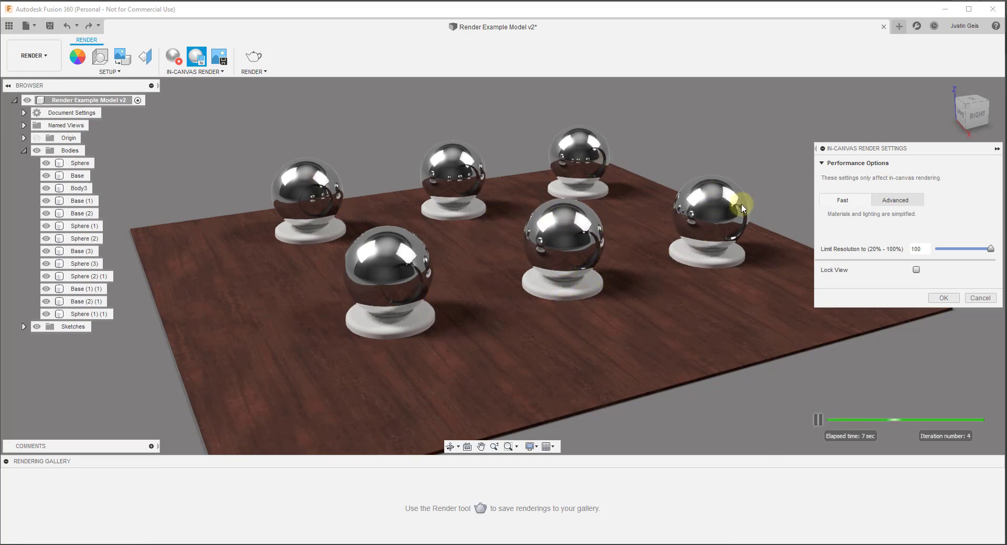
click(943, 298)
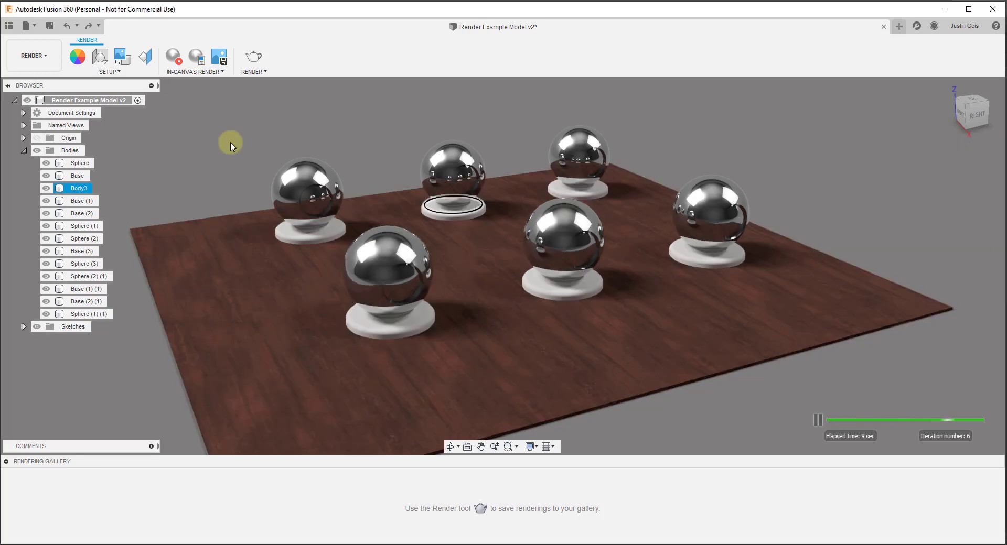
Step: Review the render settings using the Local Renderer with Standard(50) quality, and close the settings
click(254, 63)
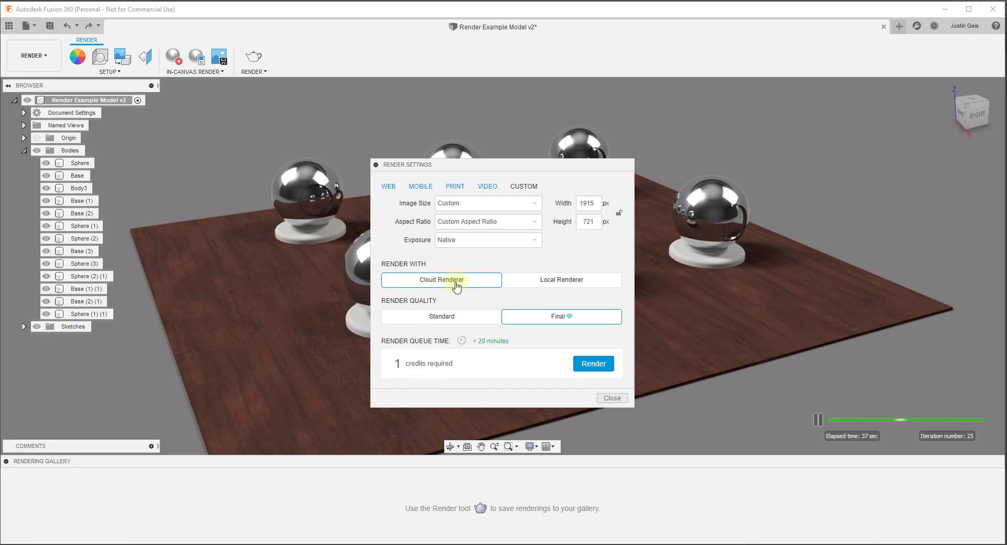
click(561, 281)
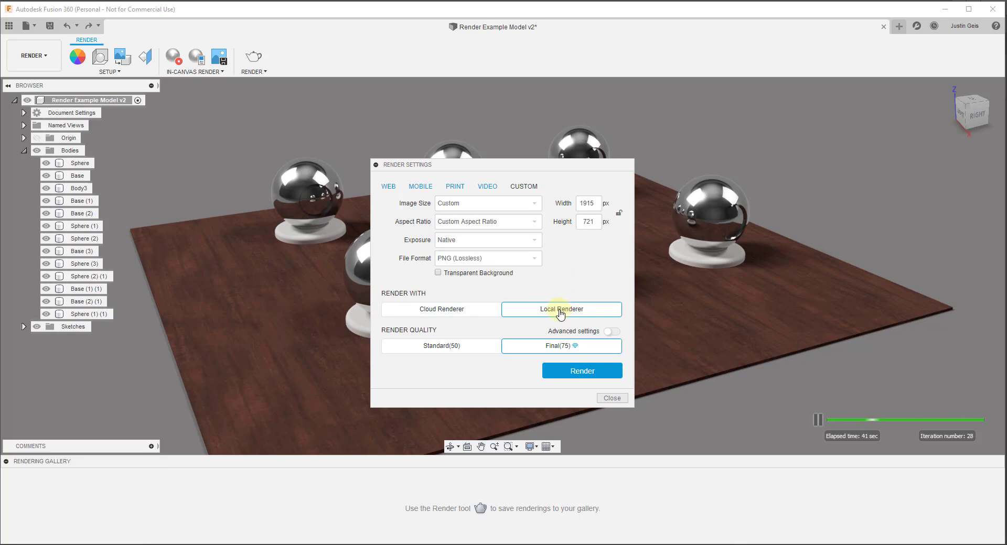
click(442, 347)
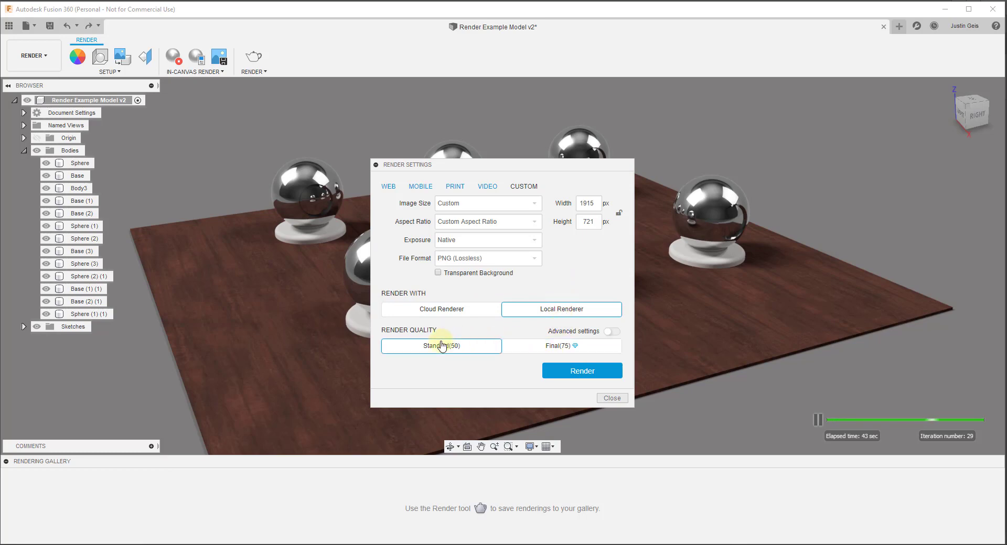
click(577, 370)
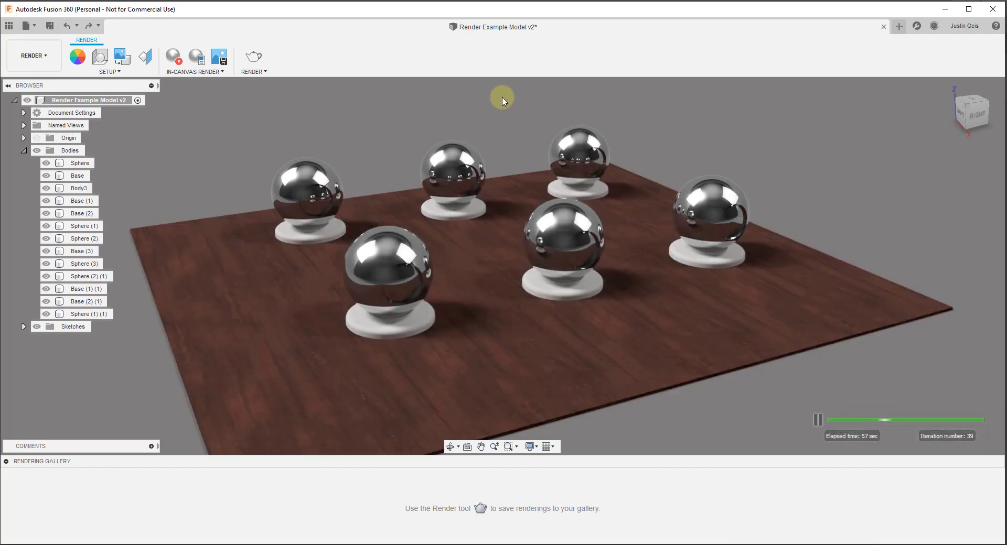
click(254, 59)
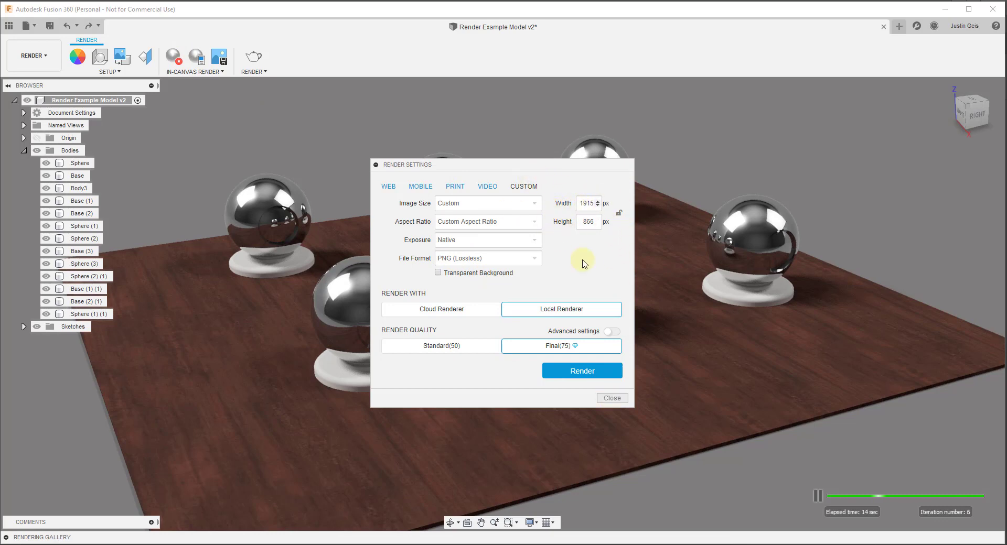
click(612, 398)
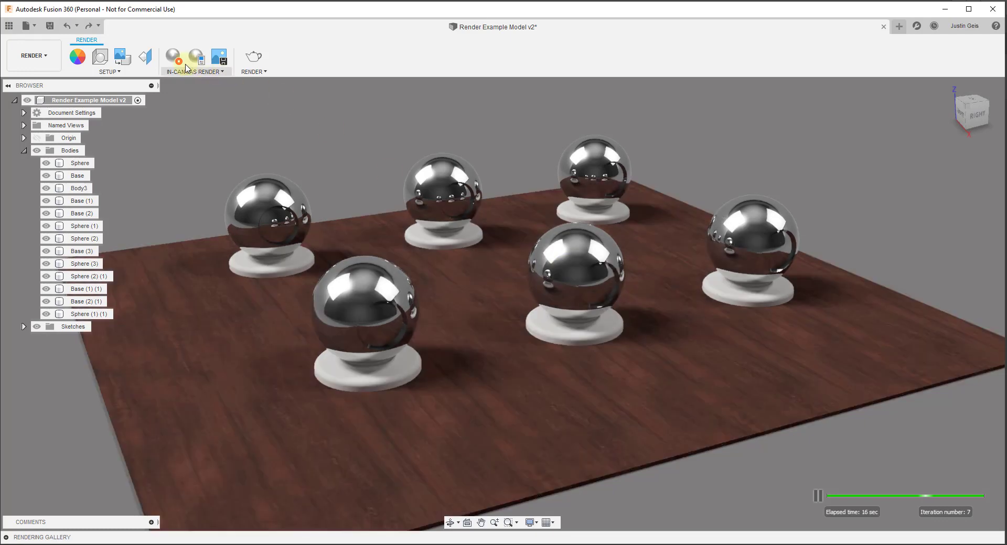
Step: Capture the in-canvas render at the current document window size and save it to the computer as the PNG Render Example Model v2
click(220, 58)
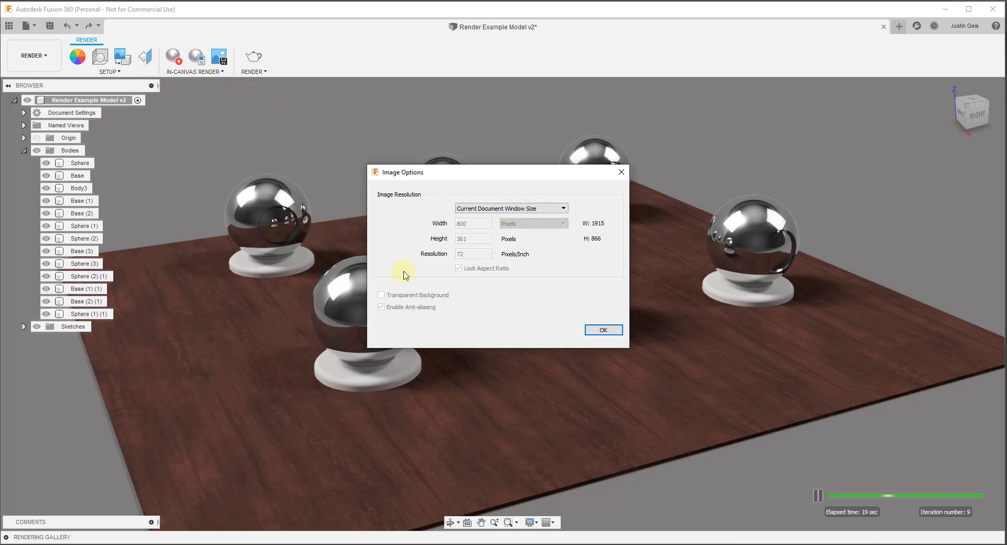
click(604, 331)
click(612, 332)
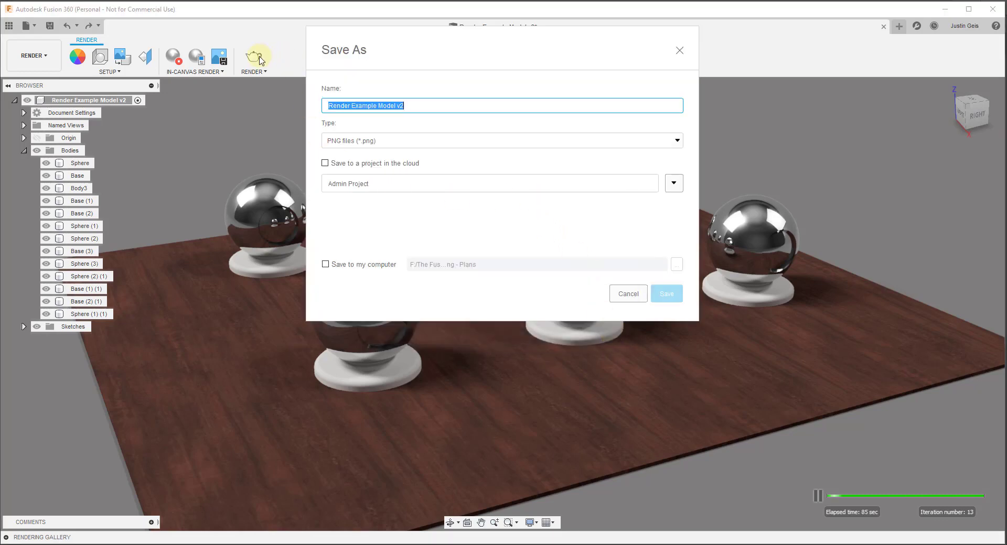
click(337, 264)
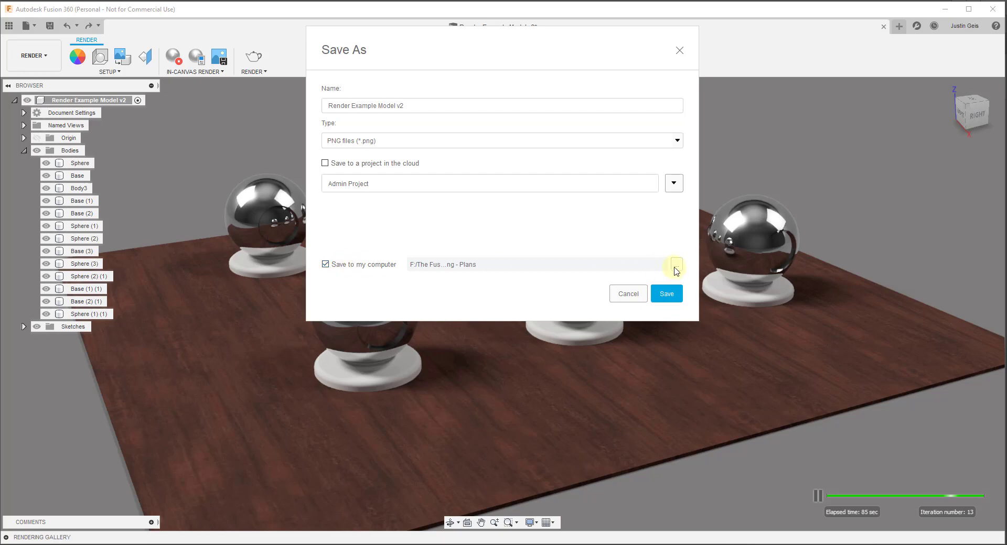
click(676, 268)
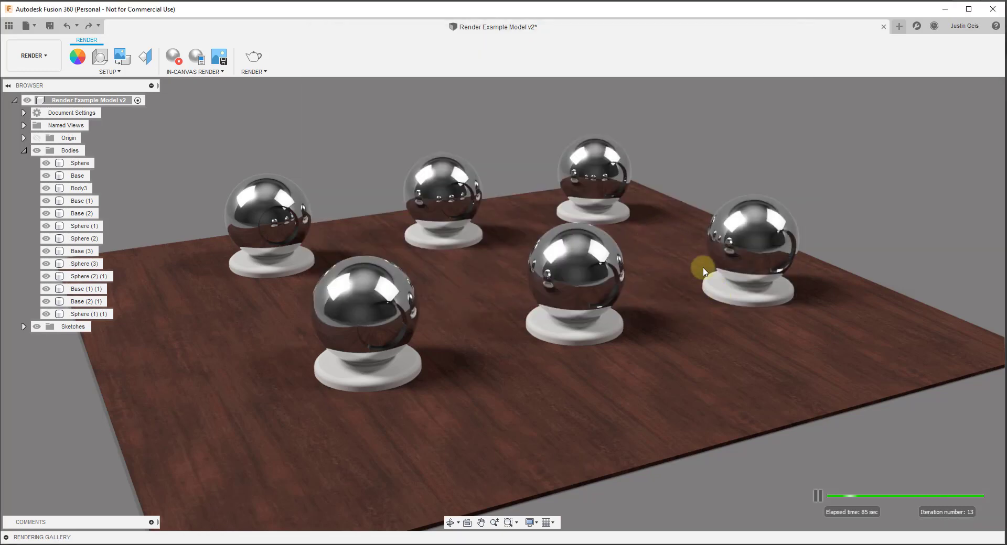
click(792, 289)
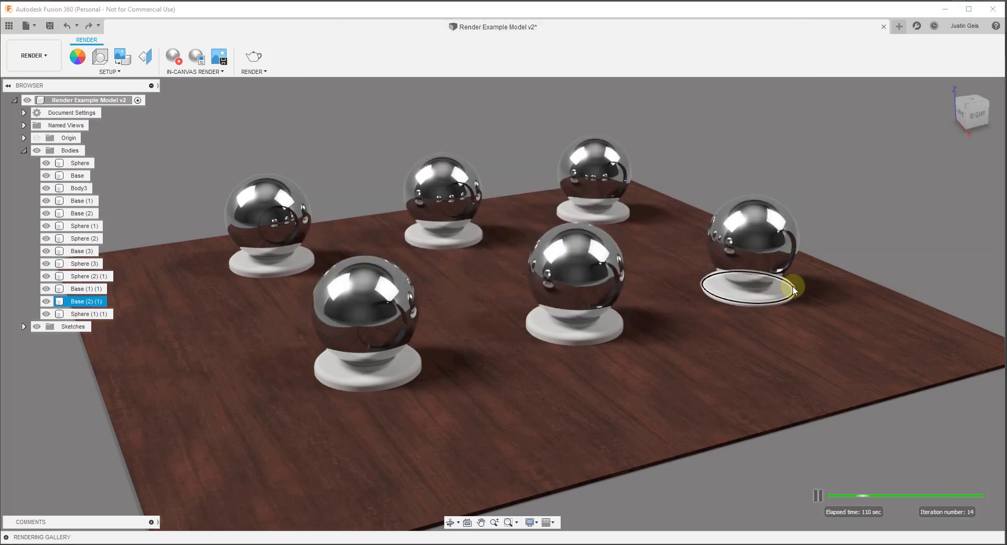
click(797, 277)
Step: Close the preview of the saved image and stop the in-canvas render
click(818, 496)
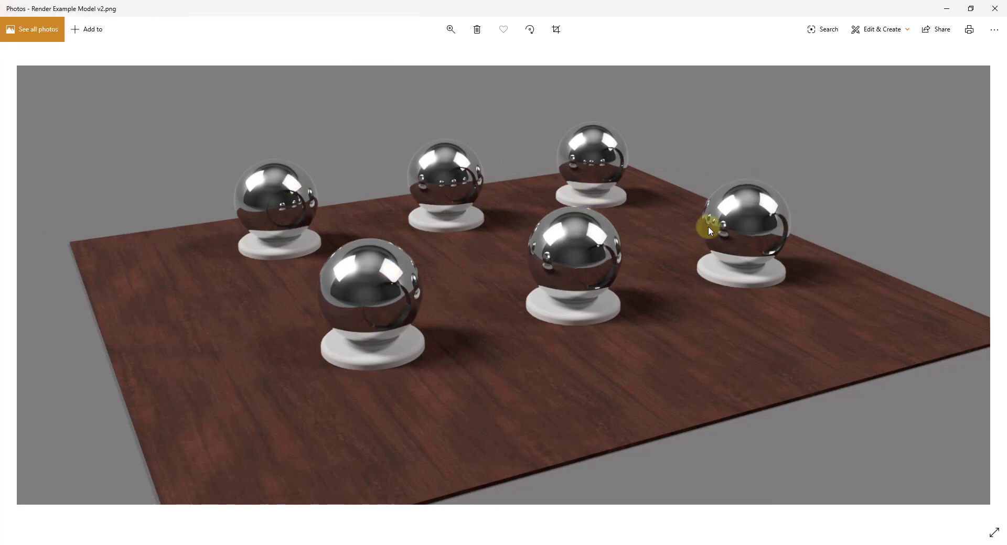
click(997, 9)
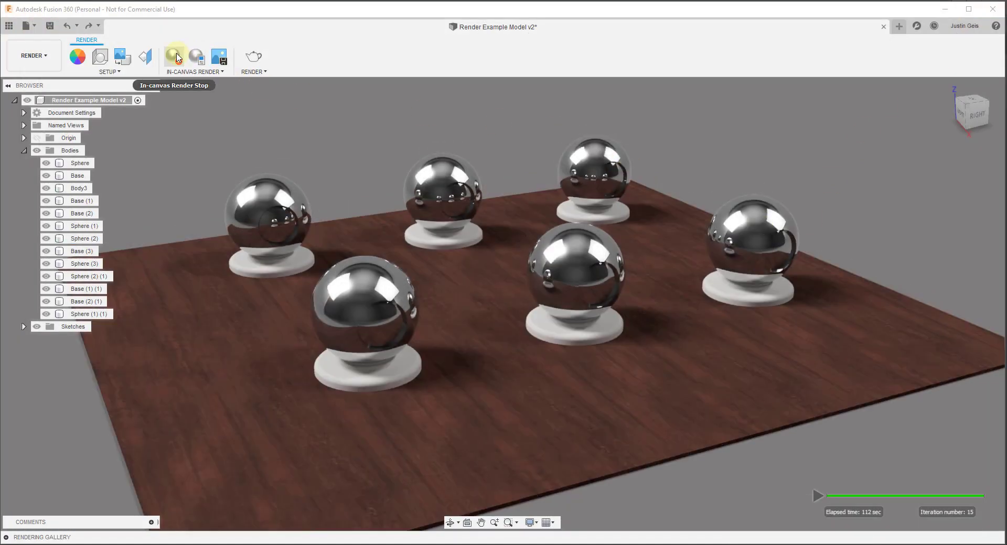
click(176, 57)
click(708, 183)
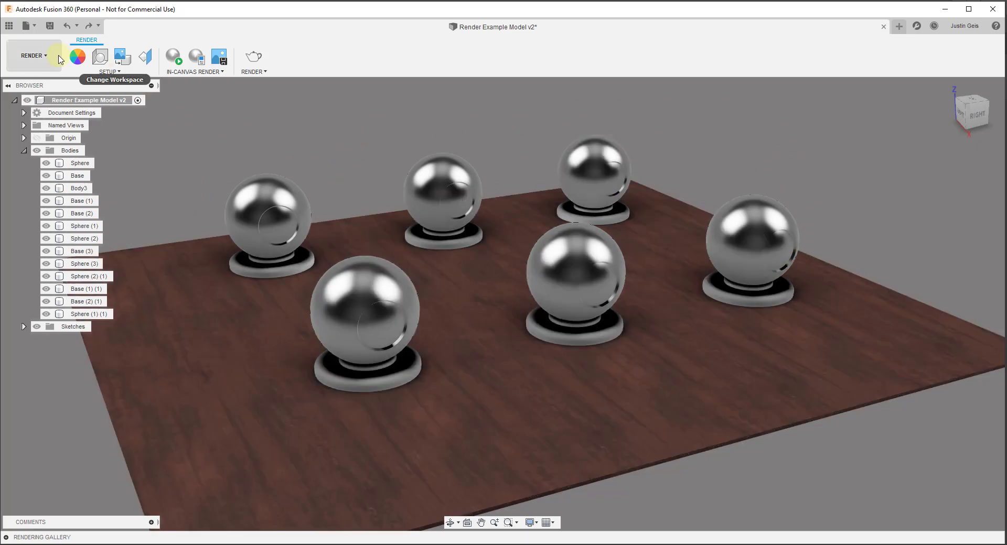
Step: Switch to the Design workspace and open the Physical Material library to review the materials available for the spheres
click(35, 56)
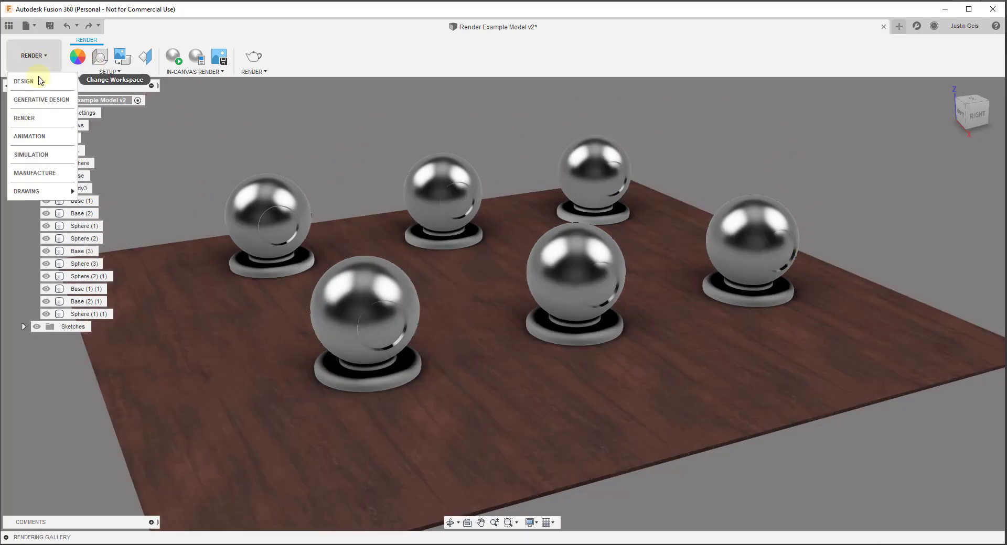
click(36, 84)
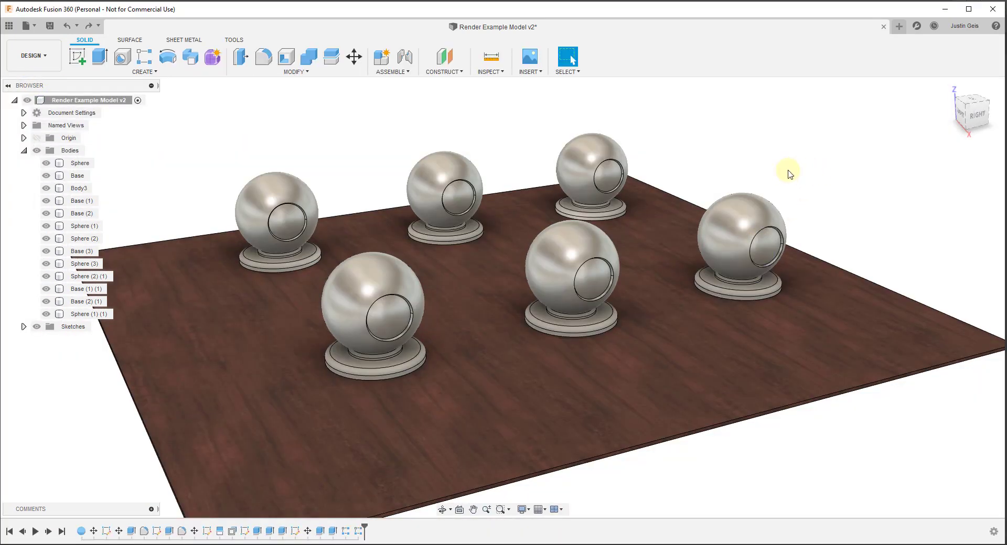
key(s)
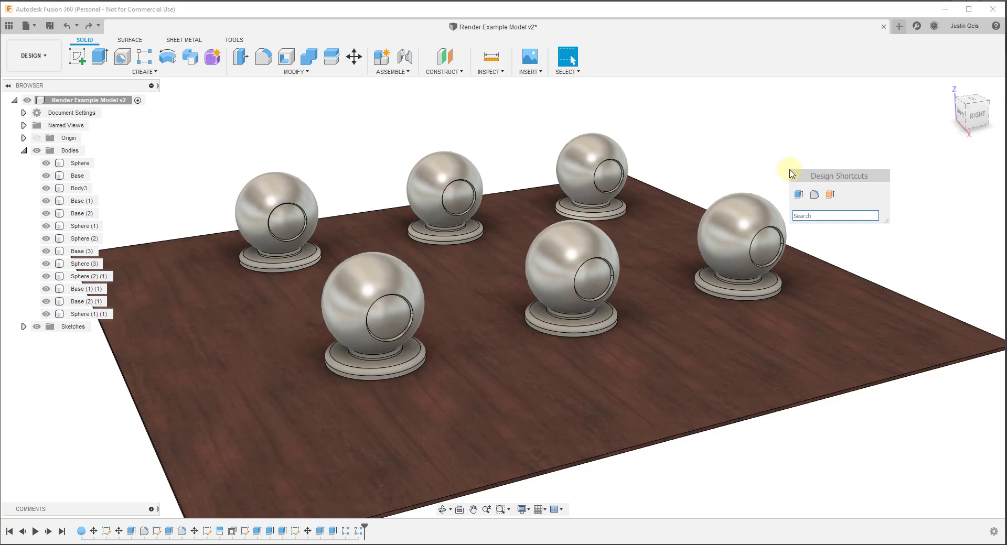
text(materi)
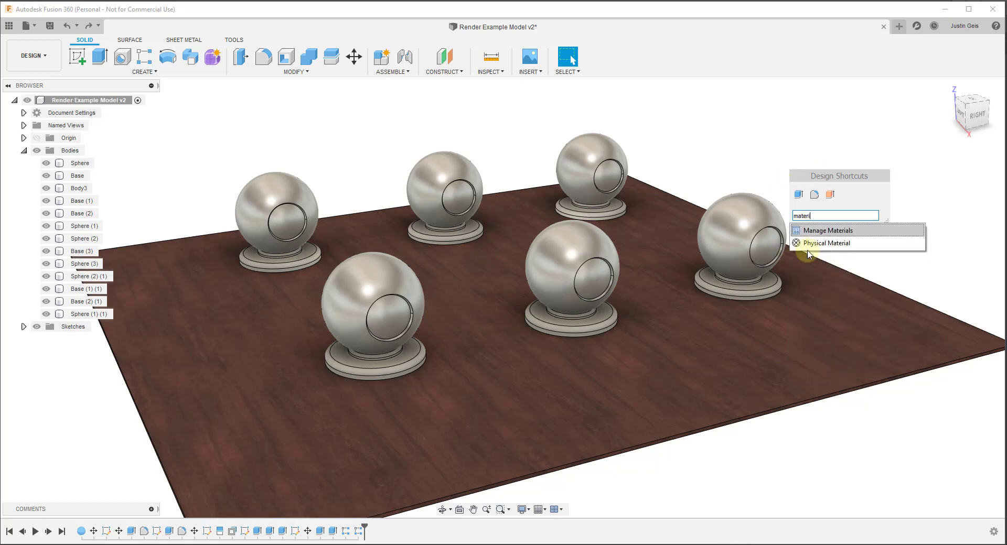
click(810, 244)
click(289, 72)
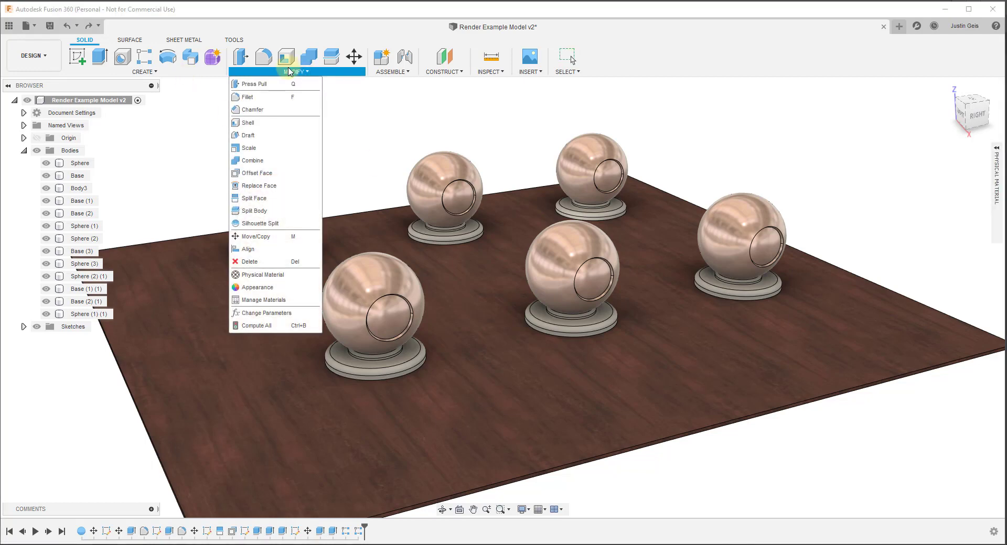
click(918, 168)
click(998, 175)
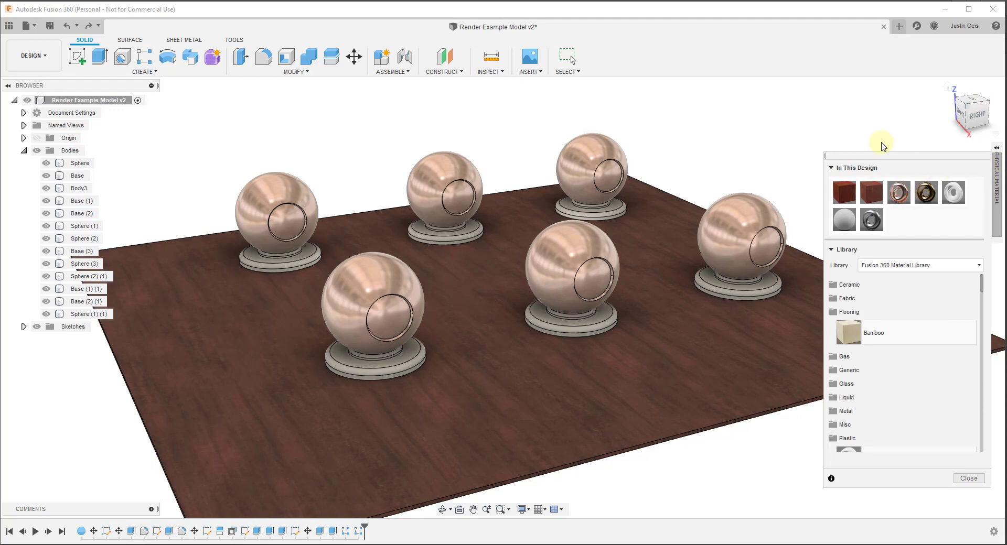
click(733, 256)
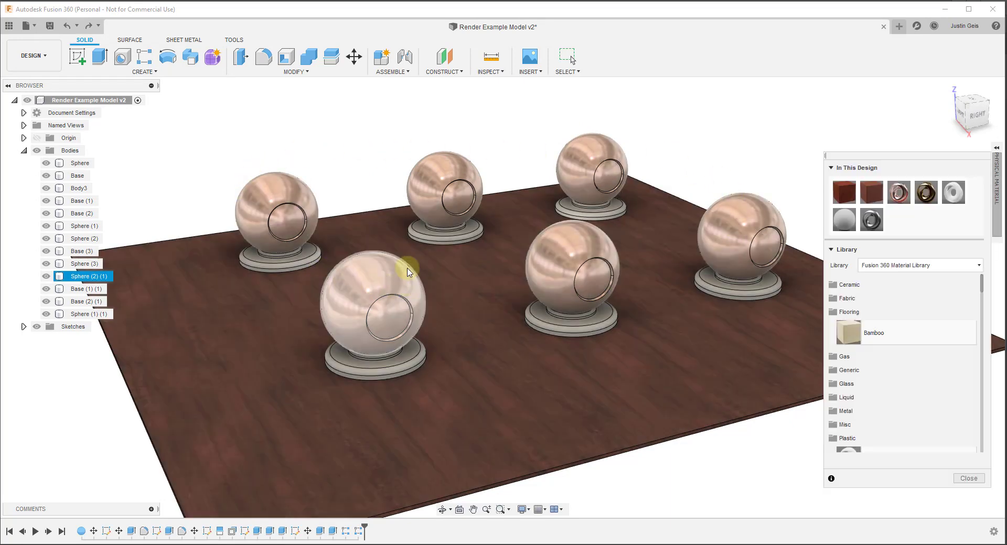
click(409, 272)
click(845, 192)
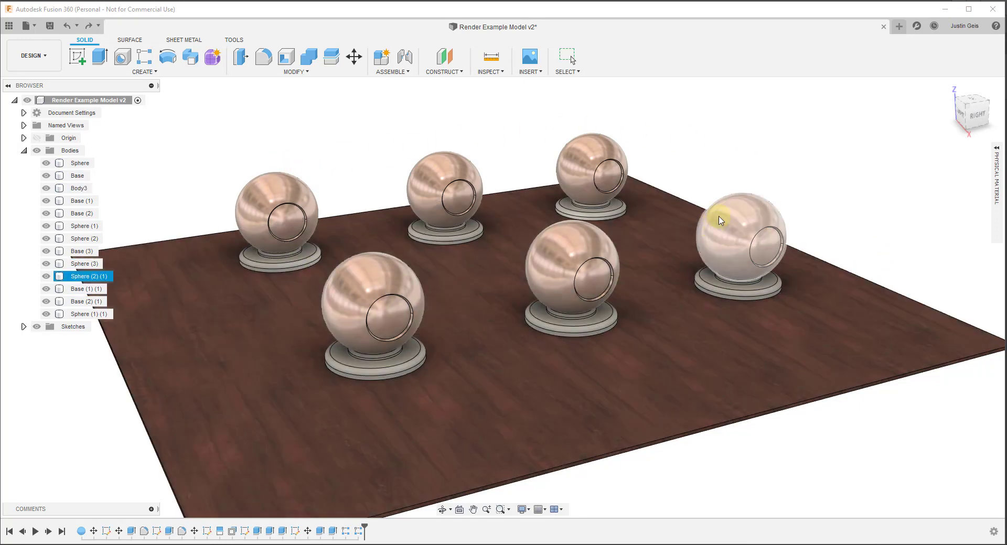
Step: Open the Appearance library and apply Fabric (Light Brown) to the rightmost sphere
click(295, 72)
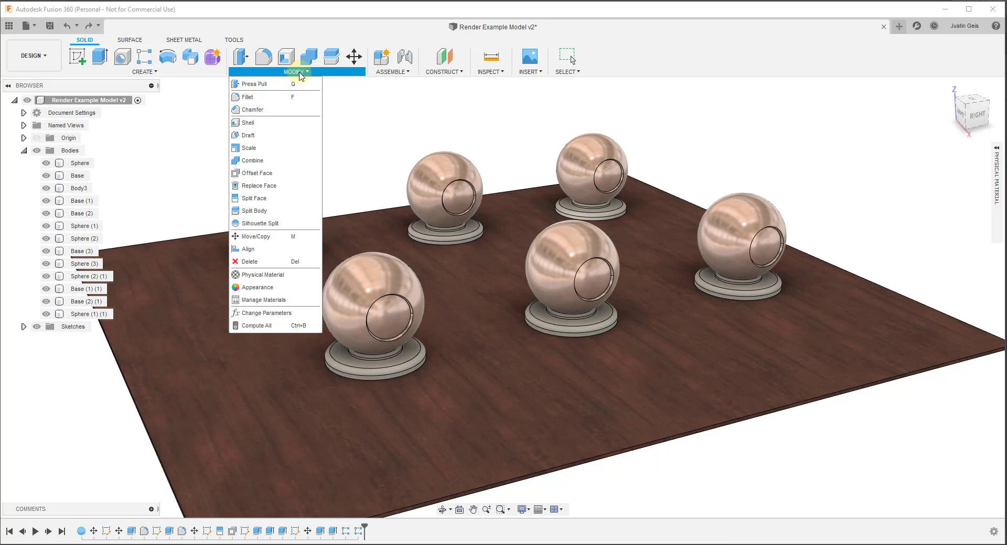
click(268, 290)
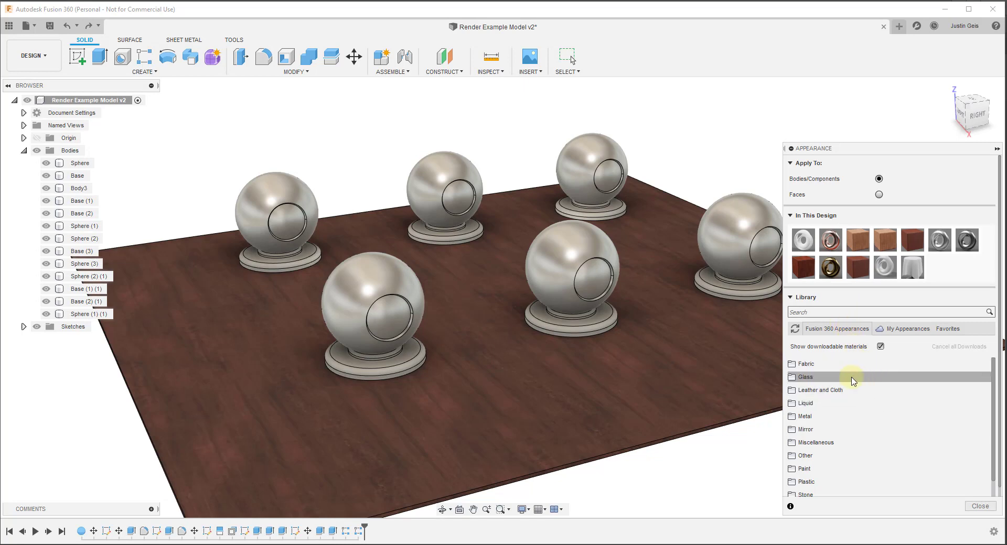
click(808, 364)
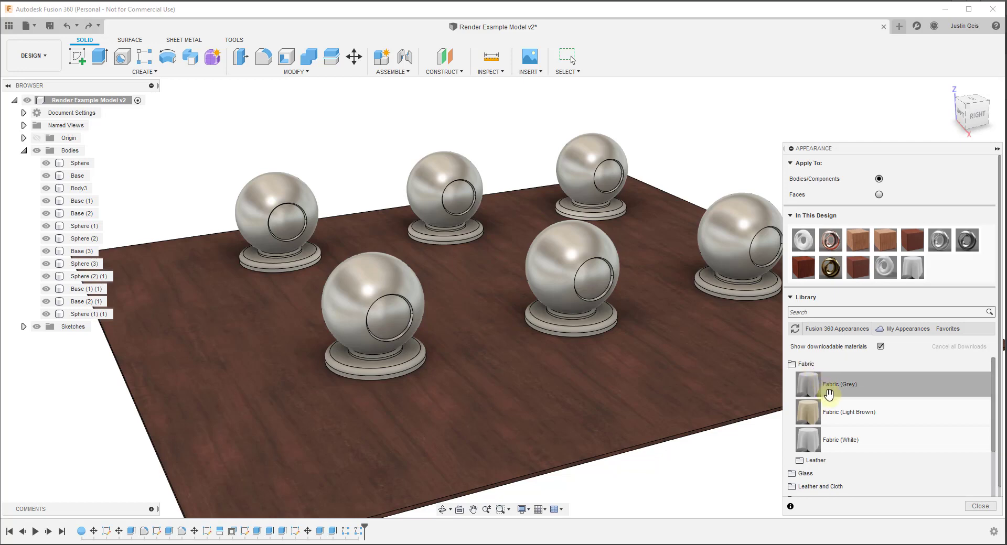
drag(836, 417, 781, 291)
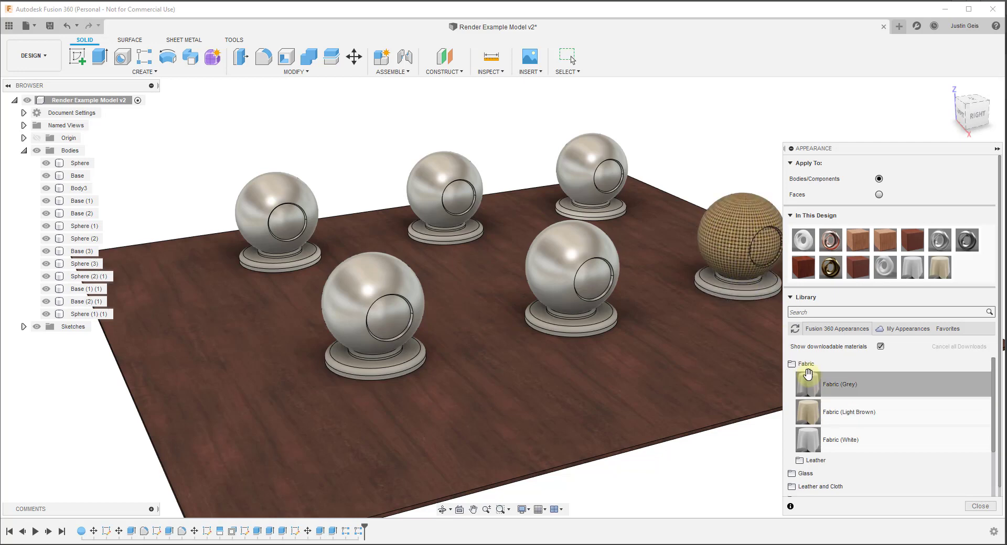
Step: Apply the Copper - Polished appearance from the metal library to the farthest sphere in the back row
click(805, 364)
click(816, 390)
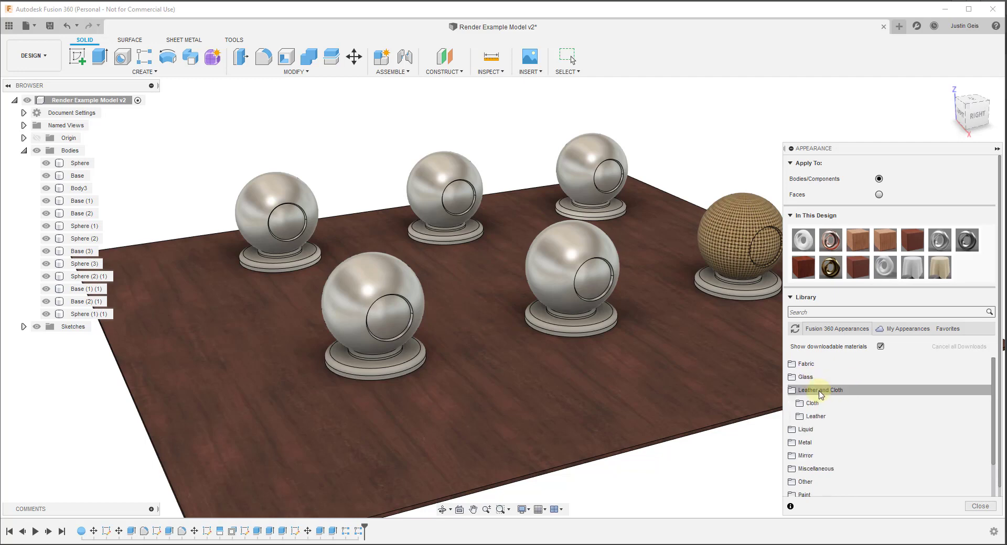
click(815, 416)
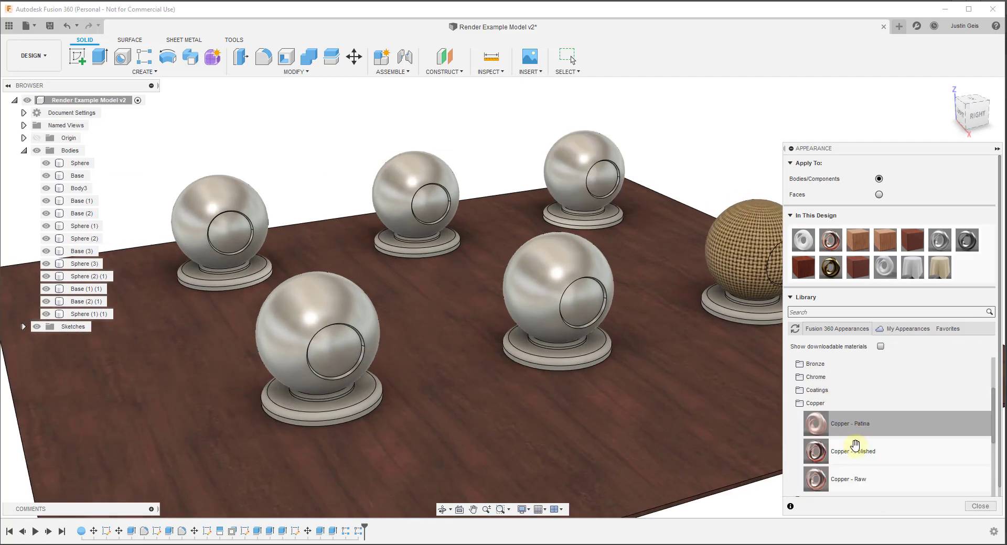
drag(839, 450, 574, 160)
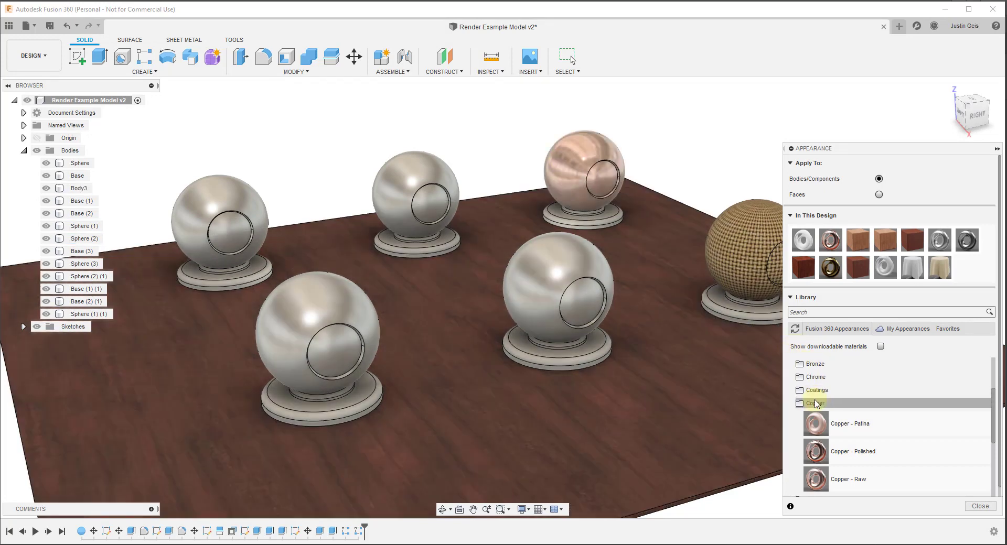
Step: Apply the plastic appearance ABS (White) to the middle sphere of the back row
click(816, 403)
click(815, 391)
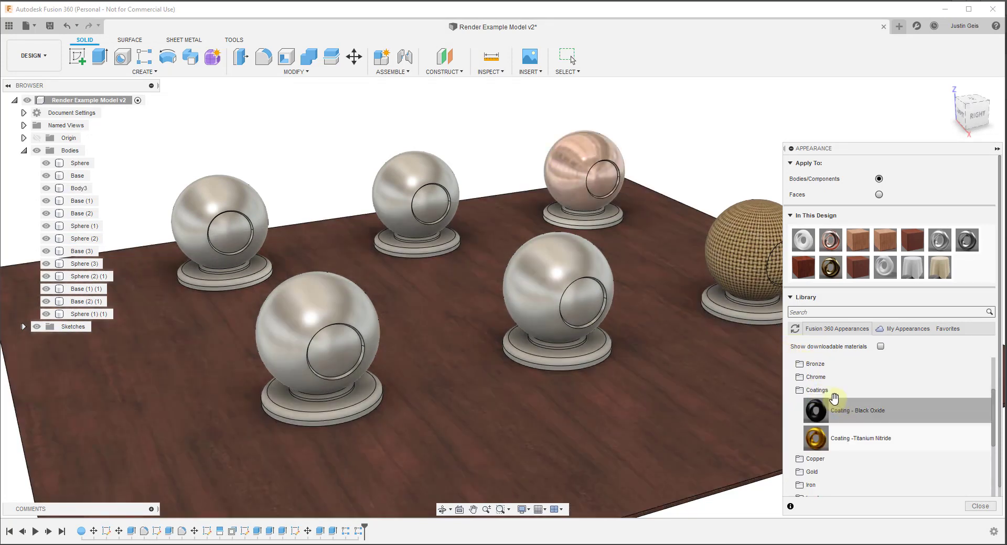
click(833, 390)
scroll(839, 451, down, 3)
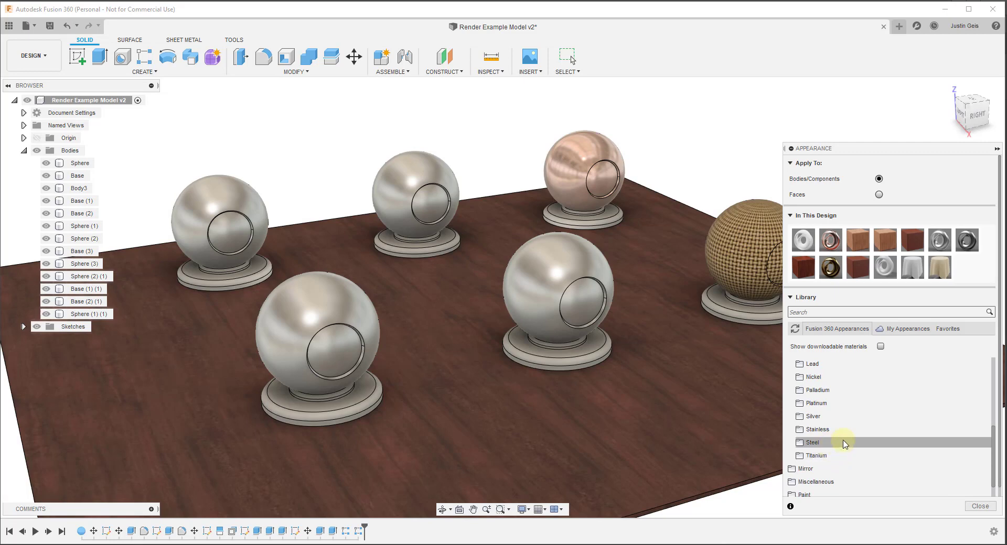
scroll(844, 443, down, 3)
click(805, 460)
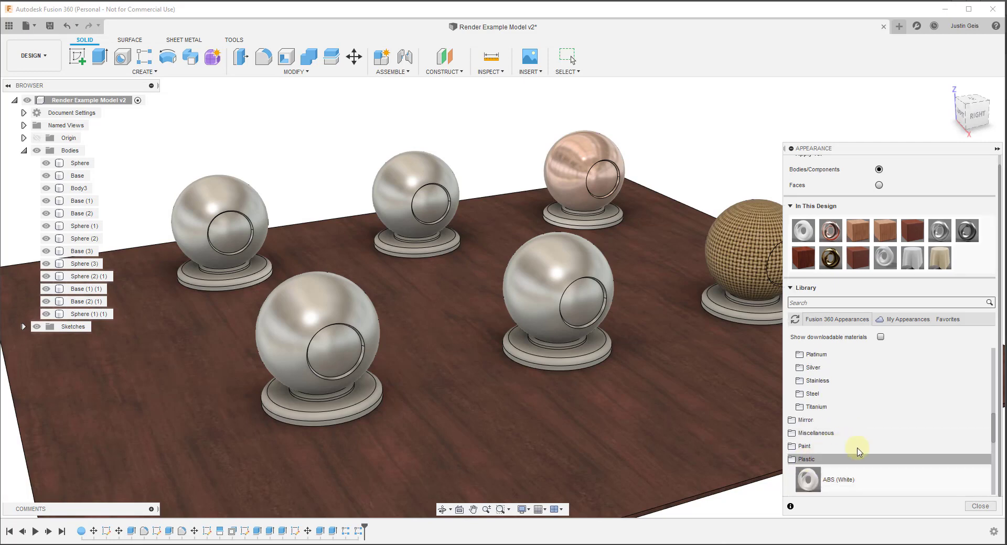
scroll(855, 440, down, 3)
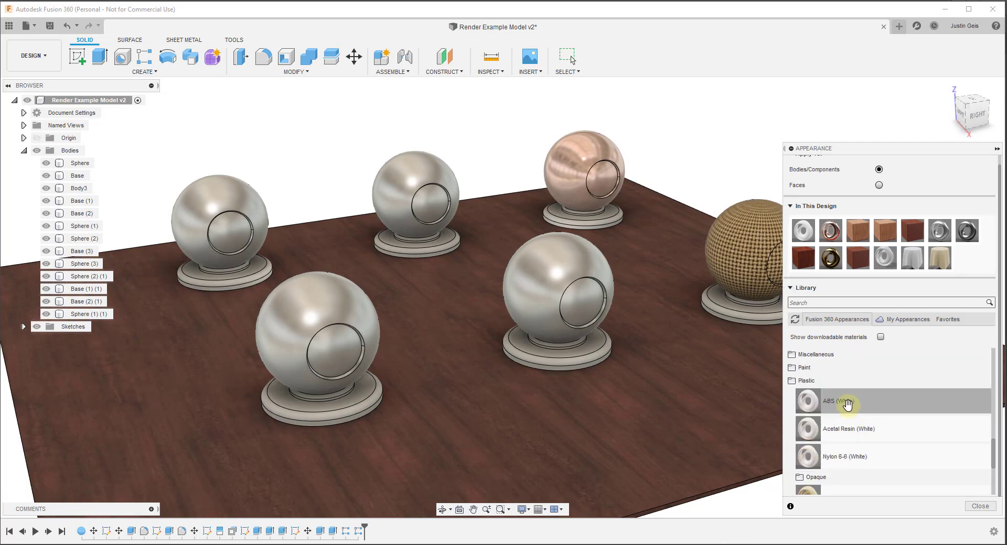
drag(846, 404, 412, 186)
Step: Apply the glossy paint Paint - Enamel Glossy (Black) to the middle sphere of the front row
click(806, 380)
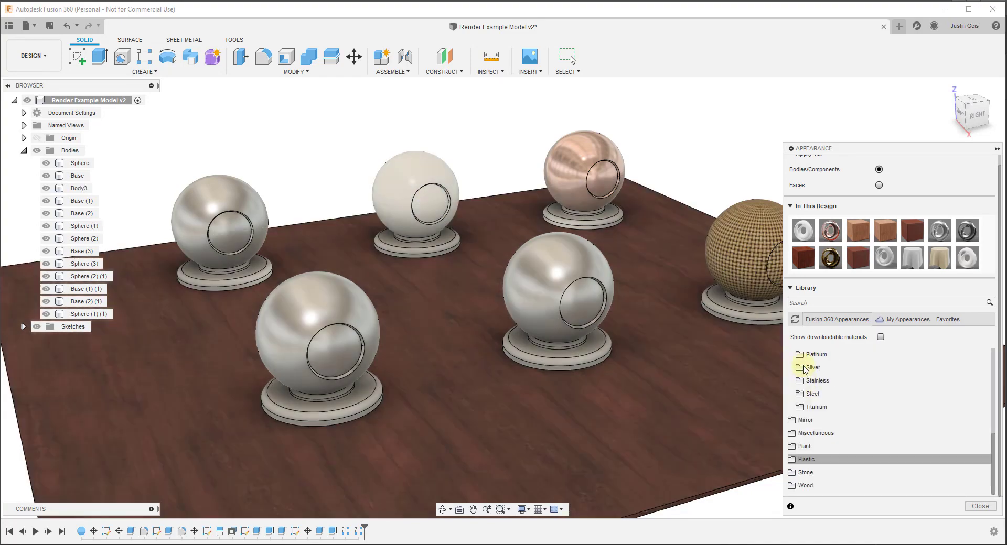
click(804, 446)
click(815, 456)
drag(816, 481, 563, 310)
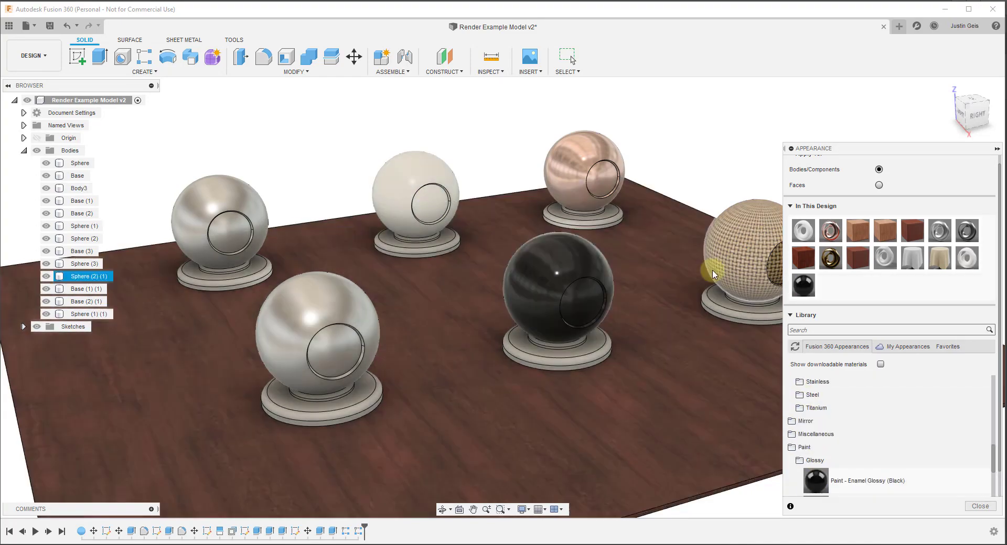
shift+middle_drag(713, 274, 621, 235)
click(703, 243)
key(Escape)
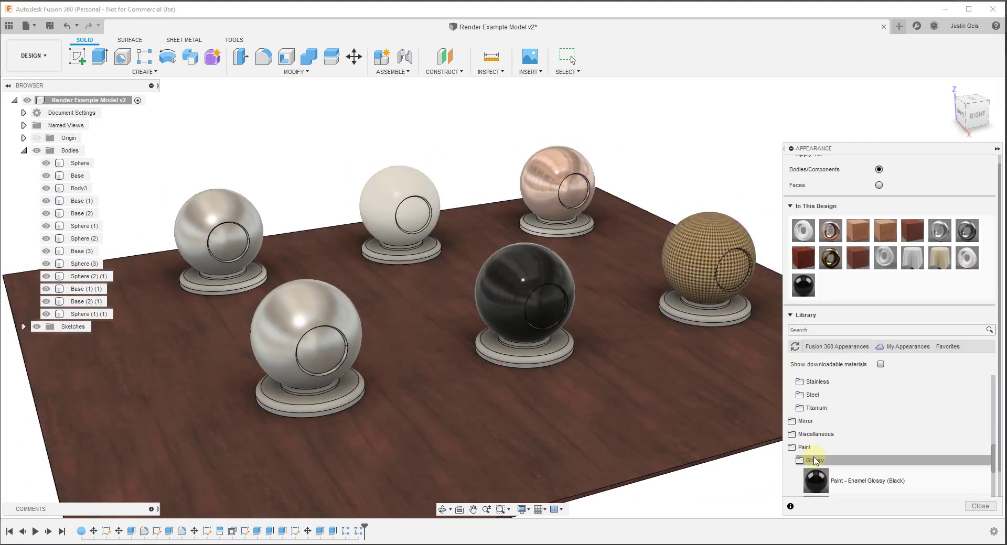
Step: Apply Granite - Blue Pearl to the front-left base, Granite - Red to the black sphere's base and Granite - Black and White to the fabric sphere's base
click(814, 460)
scroll(815, 461, down, 1)
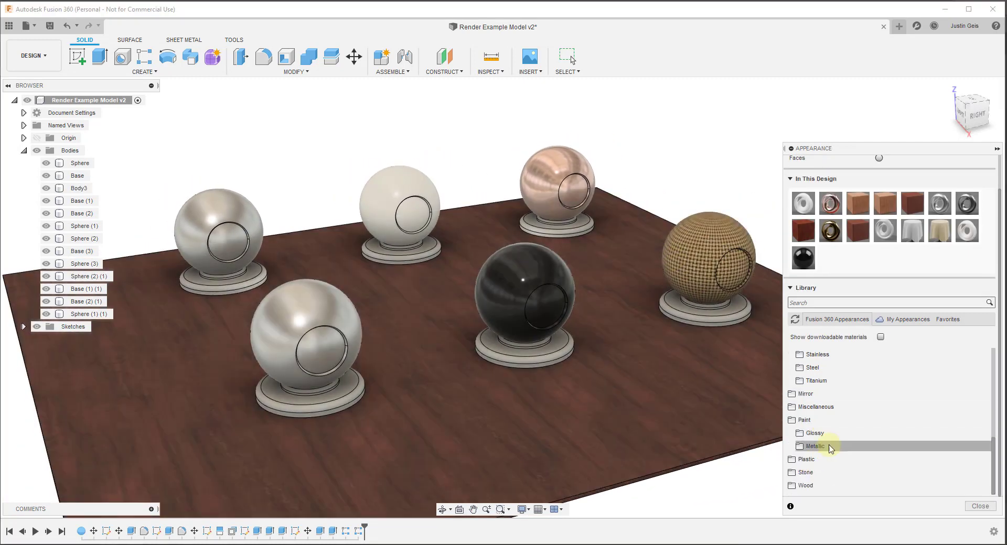
click(813, 473)
scroll(834, 461, down, 2)
click(839, 433)
scroll(855, 419, down, 2)
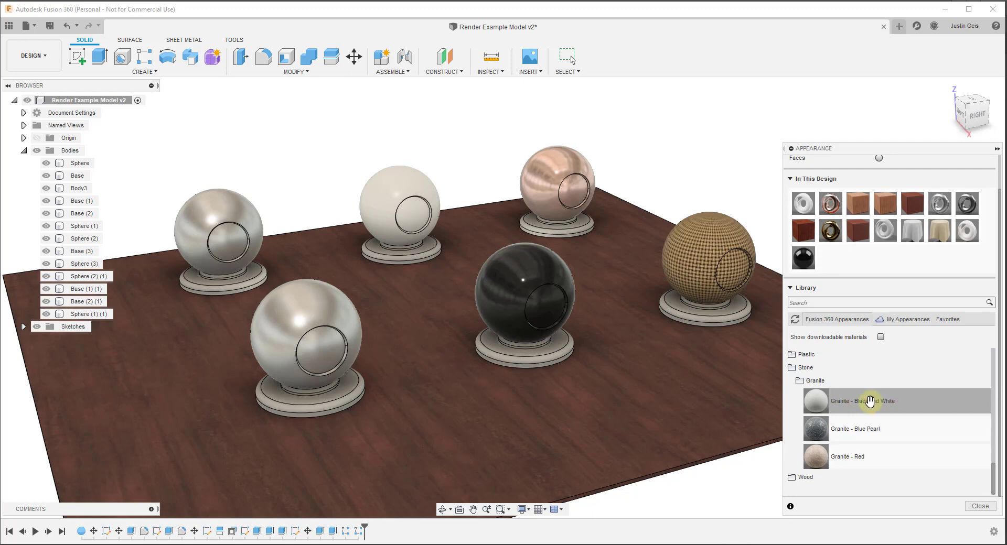
drag(863, 431, 342, 397)
drag(845, 456, 524, 350)
drag(844, 389, 715, 315)
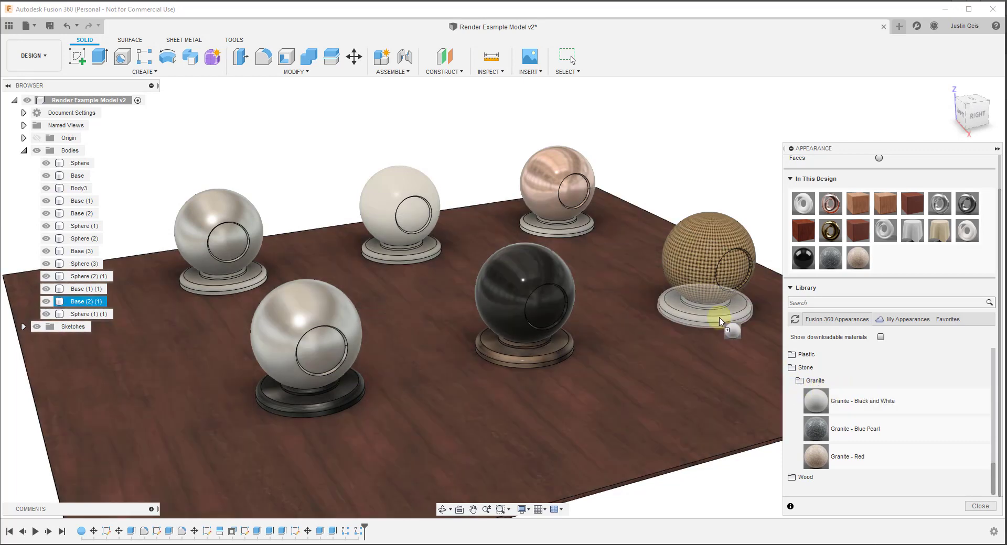
Step: Apply the wood appearance Mahogany to the front-left sphere
click(825, 484)
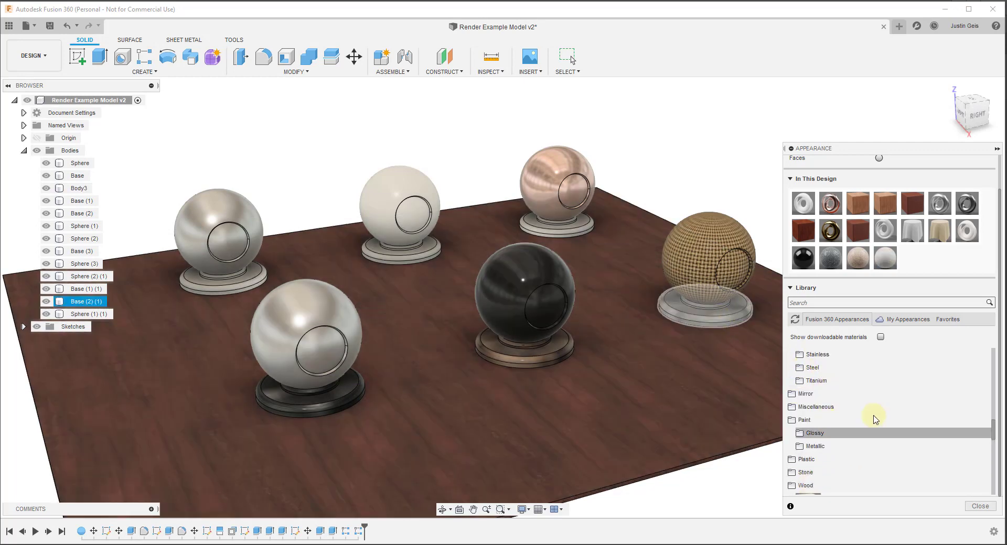
scroll(872, 414, down, 5)
drag(843, 390, 315, 333)
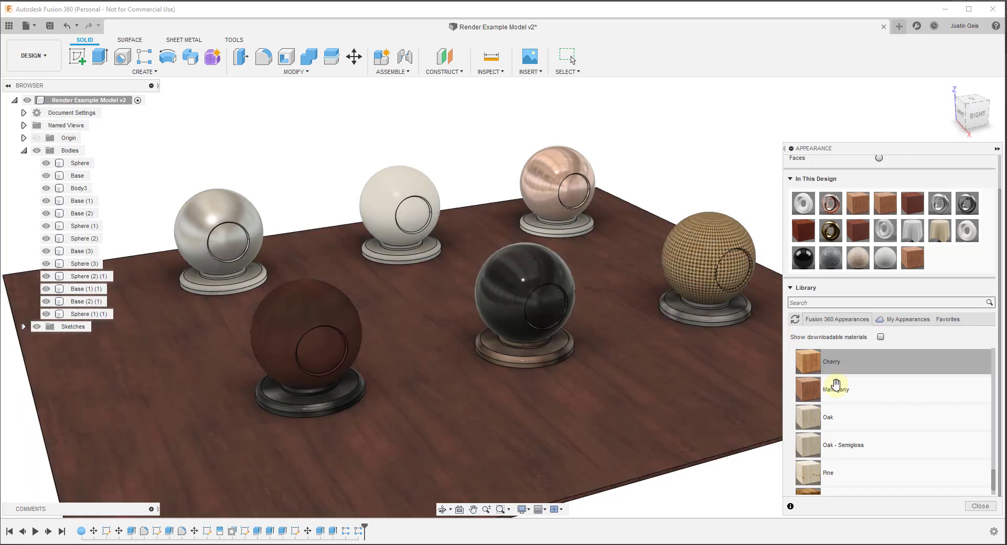
click(601, 276)
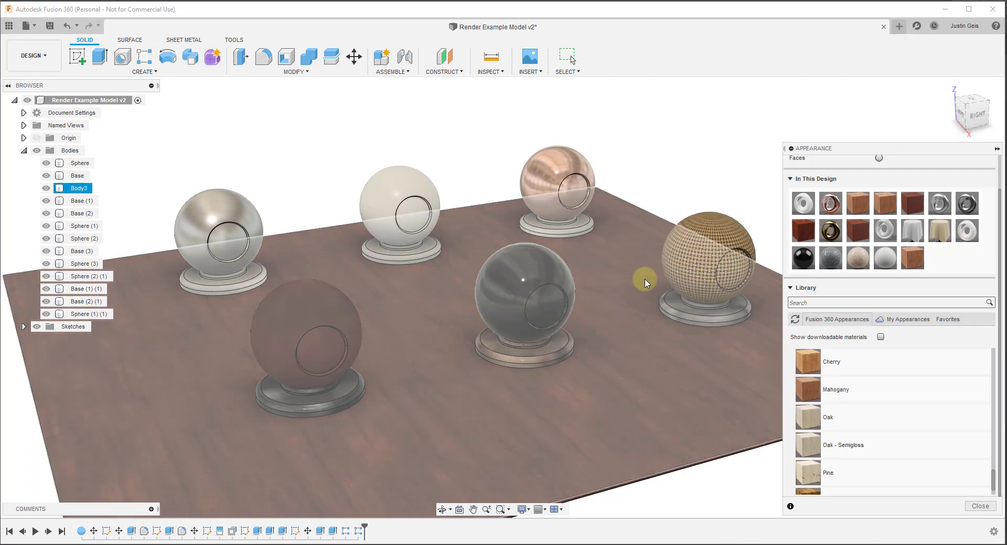
key(Escape)
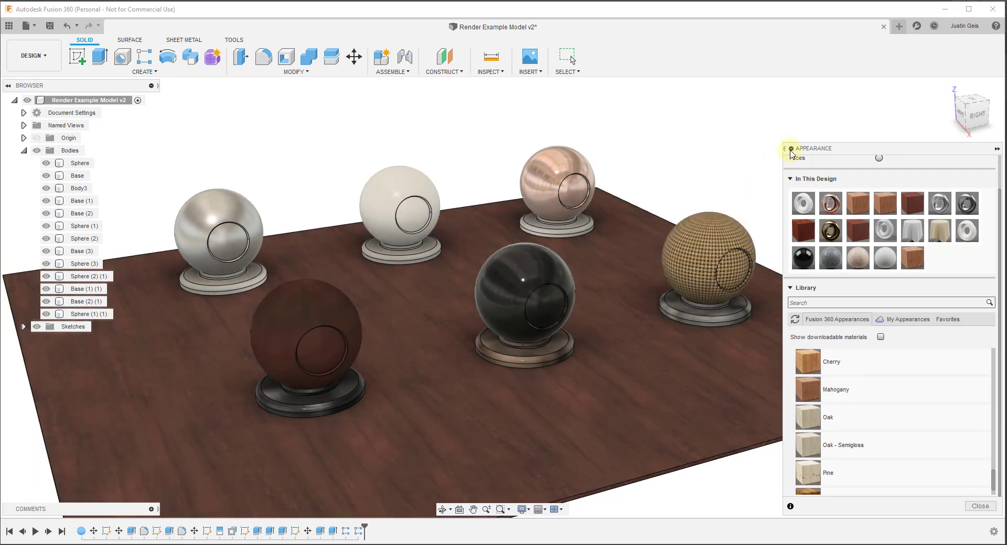
scroll(890, 430, down, 1)
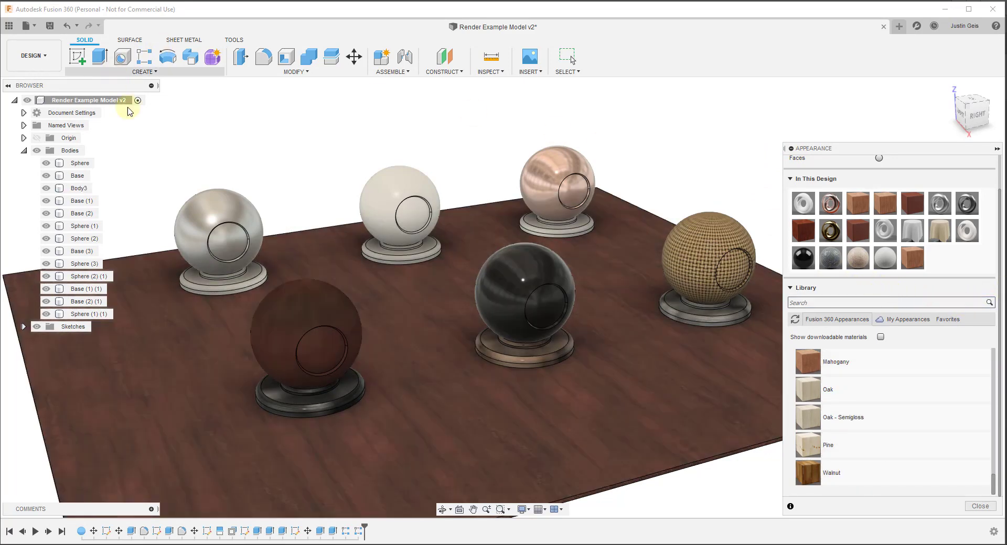
Step: Switch to the Render workspace with all six spheres in view
click(46, 56)
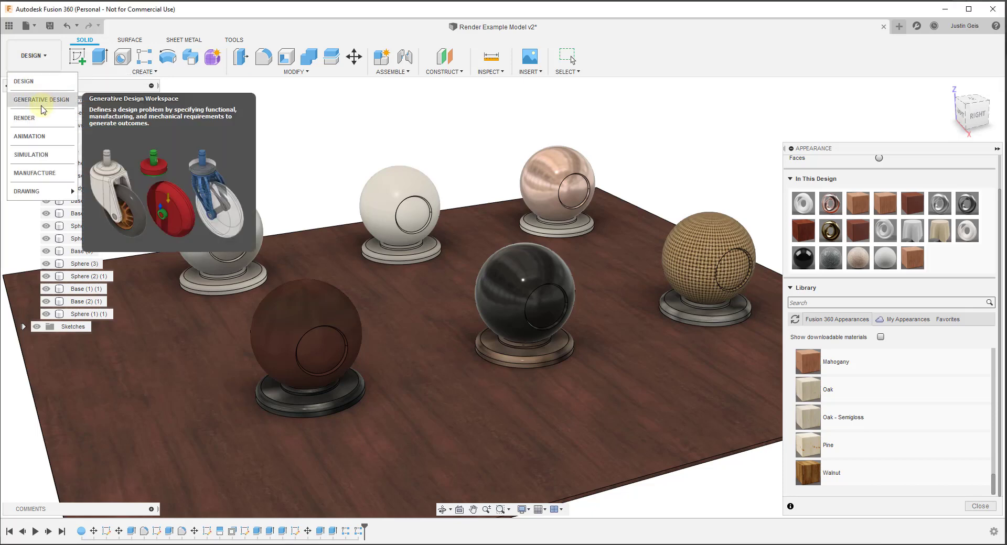
click(24, 118)
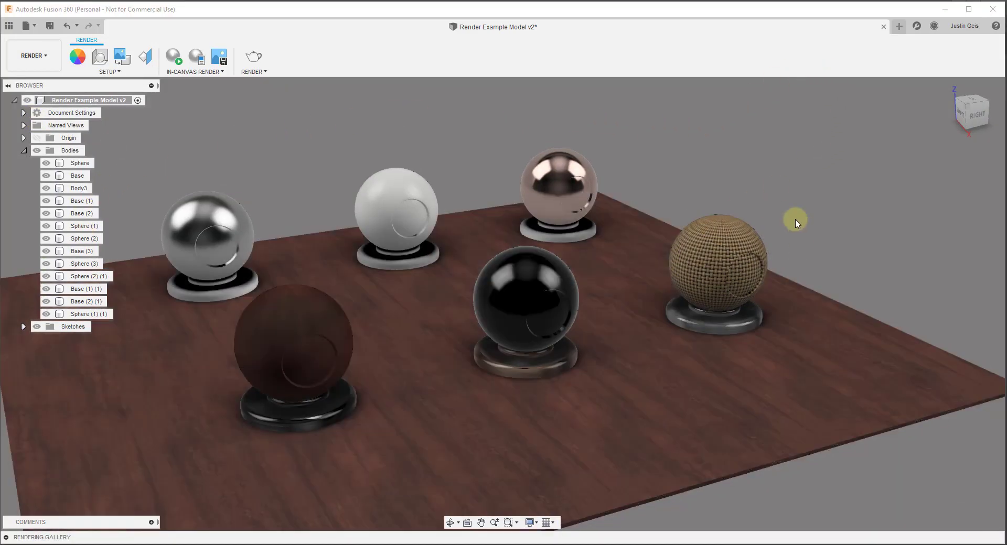
middle_drag(589, 348, 643, 292)
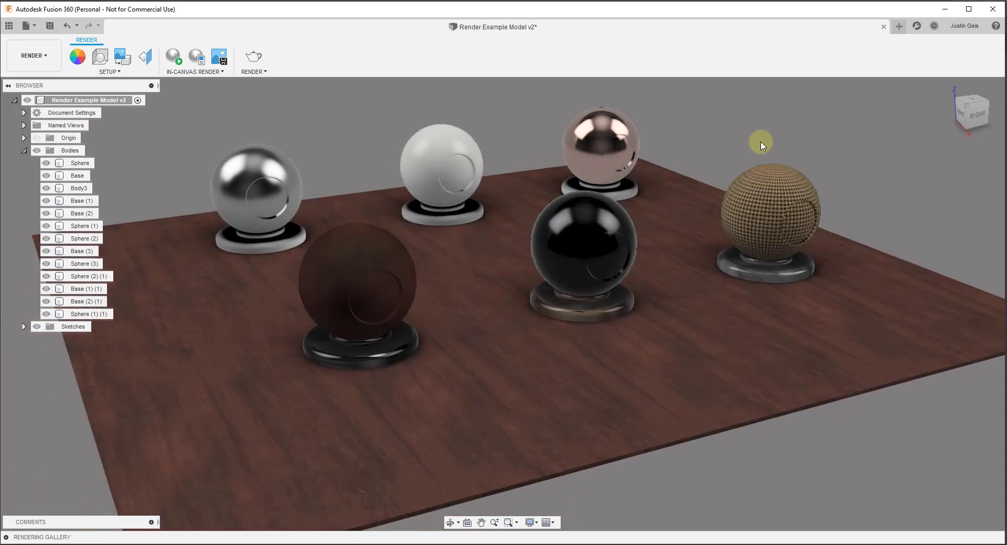
Step: Open the Appearance settings and start the in-canvas render of the spheres
click(78, 57)
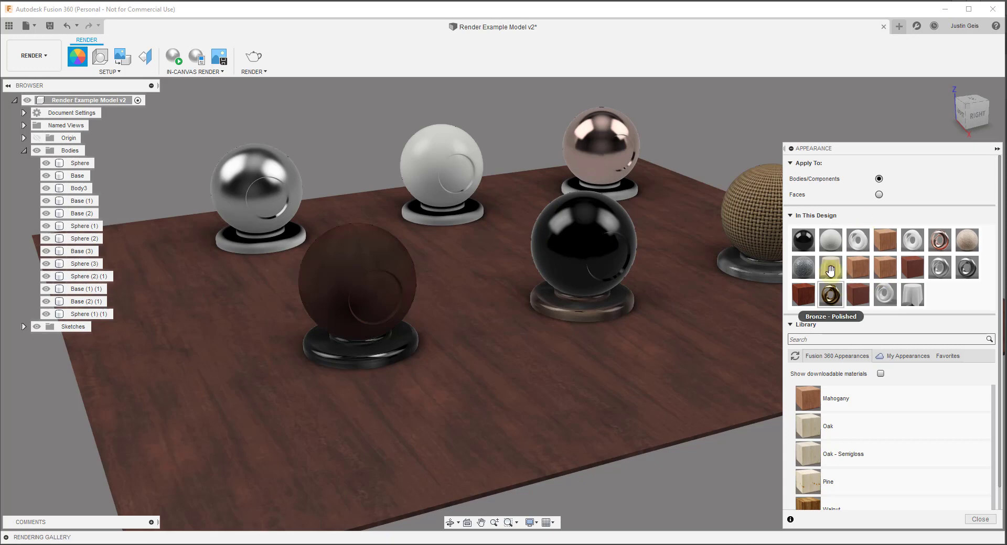
drag(830, 270, 689, 198)
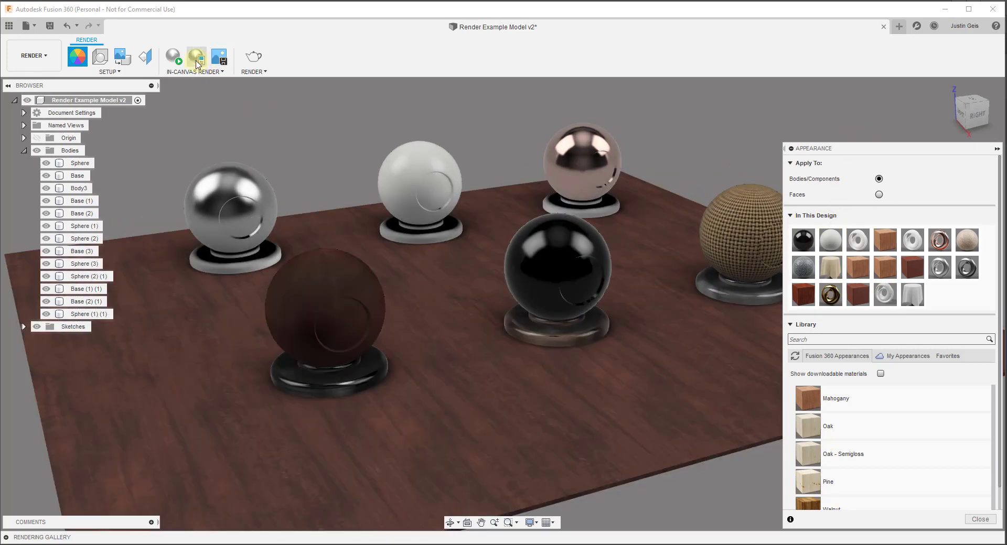
click(174, 56)
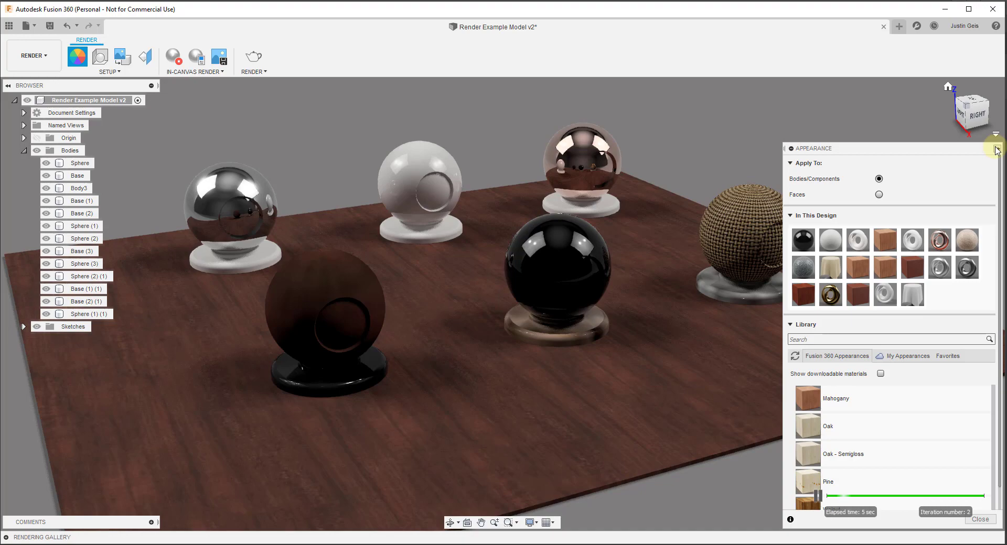
Step: Examine how the mahogany and copper spheres and the tabletop look in the in-canvas render
click(332, 284)
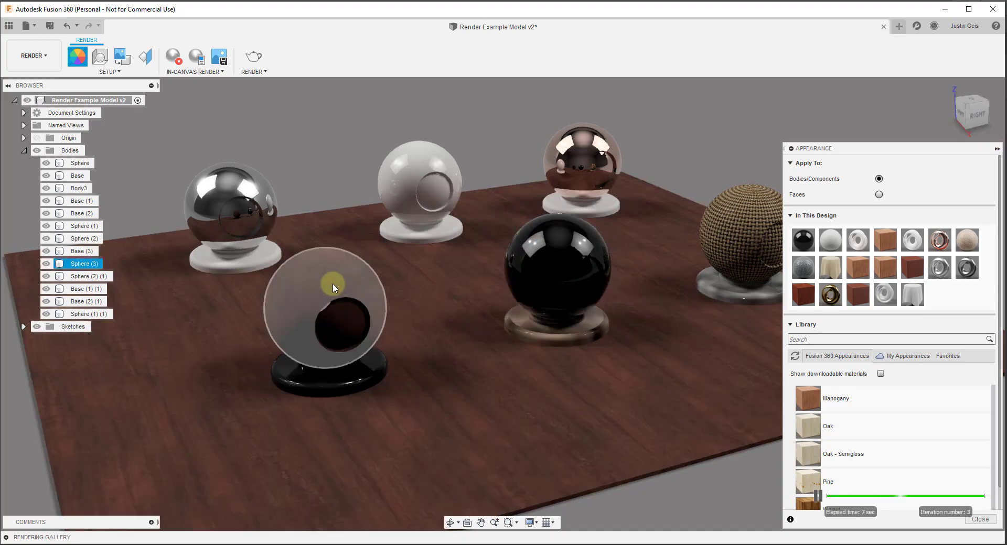
click(418, 428)
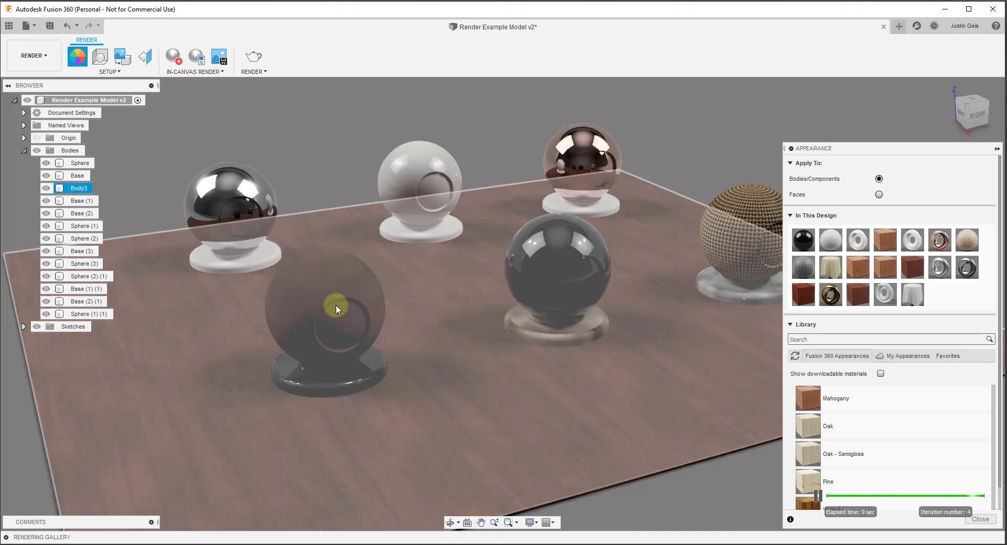
click(336, 314)
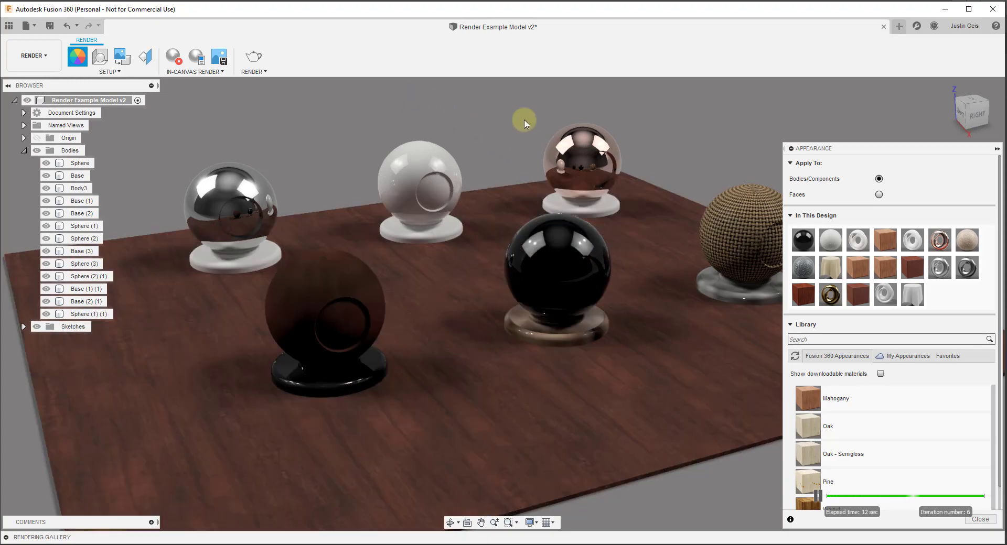
click(591, 156)
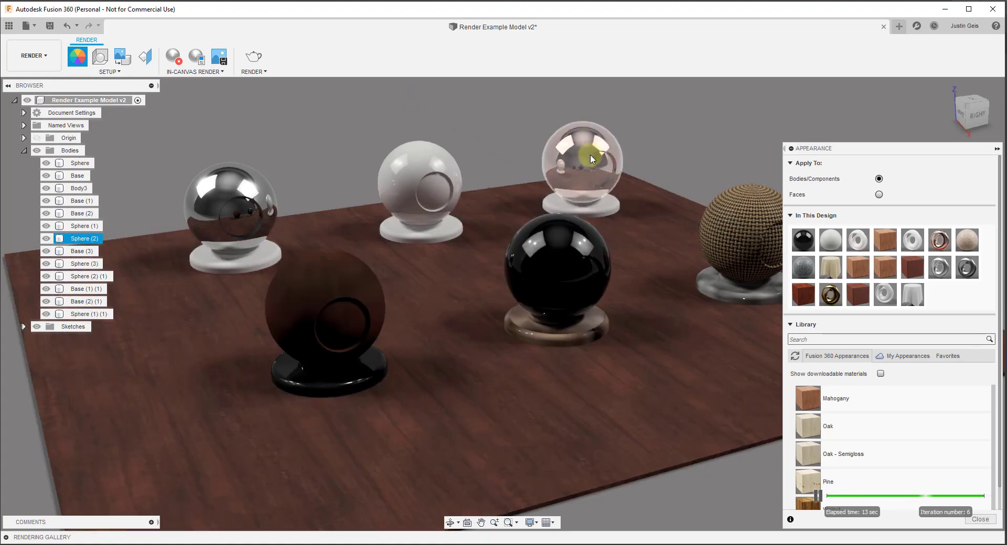
click(472, 187)
shift+middle_drag(405, 309, 680, 179)
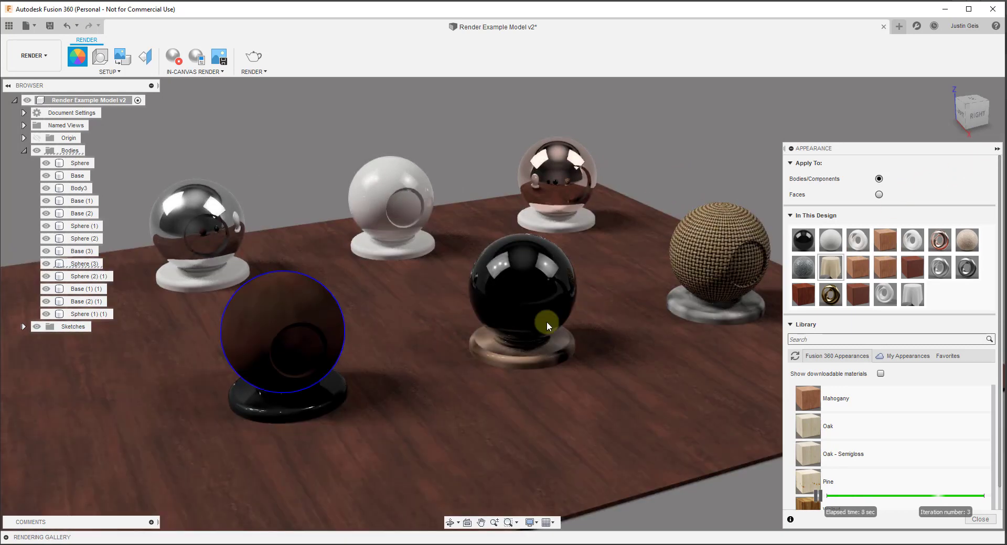
Step: Edit the Mahogany appearance used on the front-left sphere and set its scale to 37
click(288, 295)
click(886, 242)
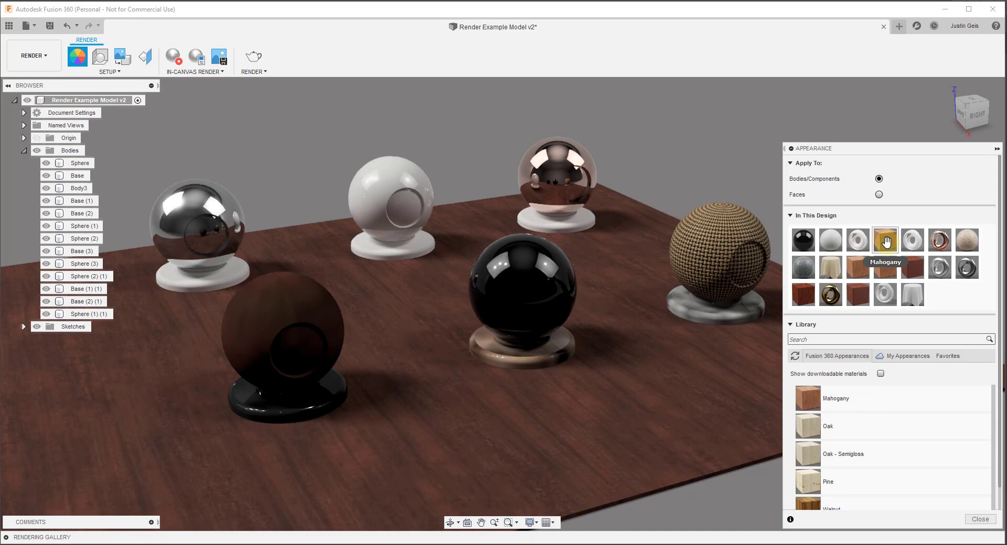
double_click(886, 242)
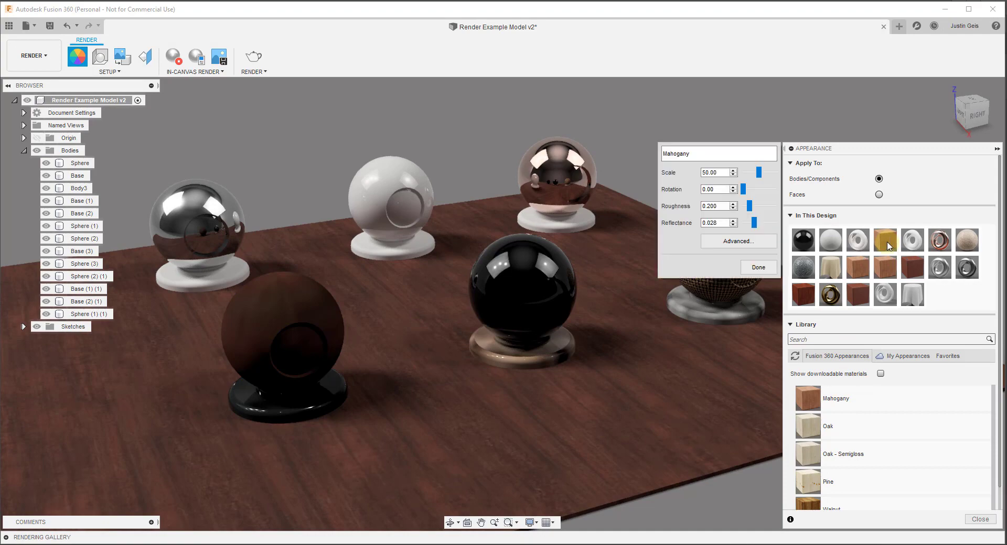
click(733, 175)
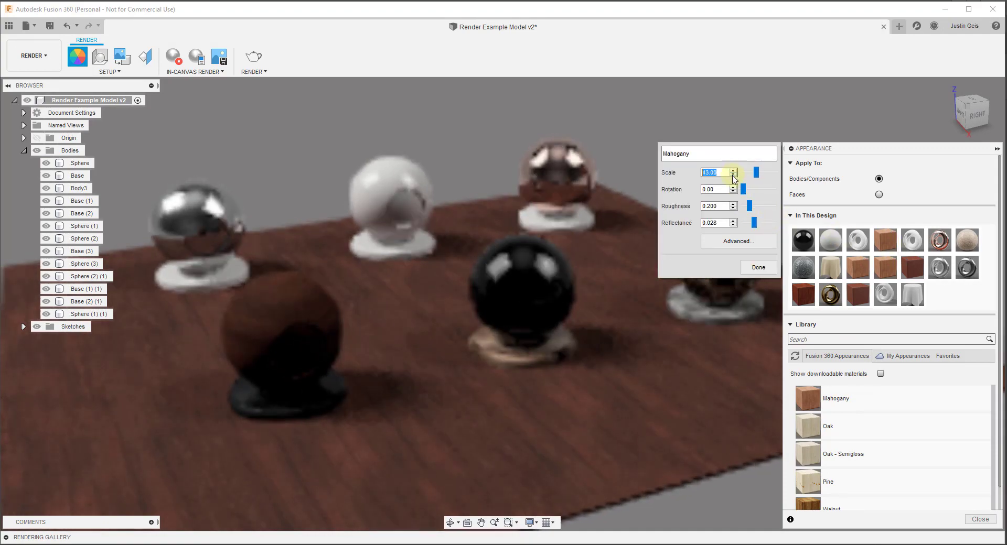
click(733, 175)
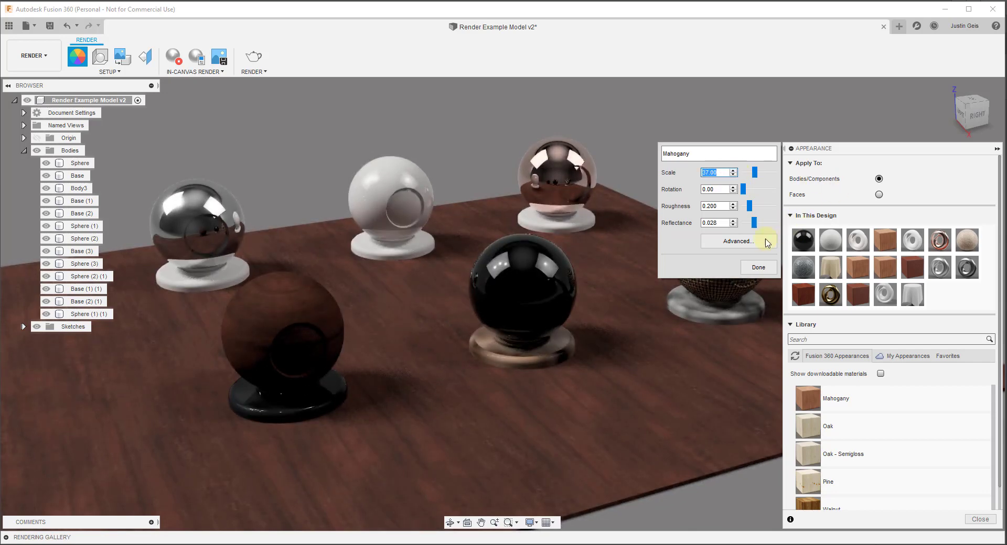
click(759, 268)
Step: Edit the Mahogany appearance, setting its scale to 29, roughness to 0.051 and reflectance to 0.076
right_click(884, 240)
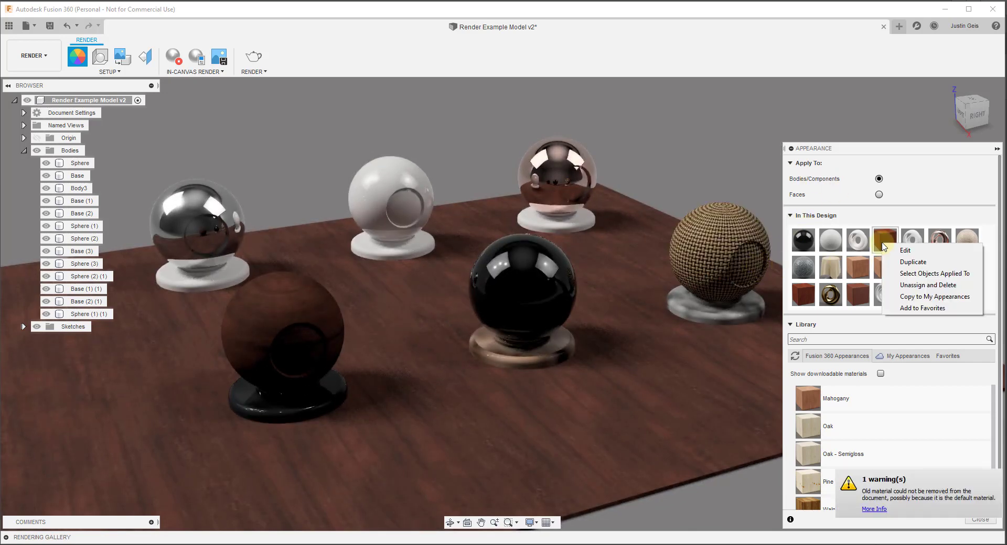
click(884, 236)
double_click(884, 236)
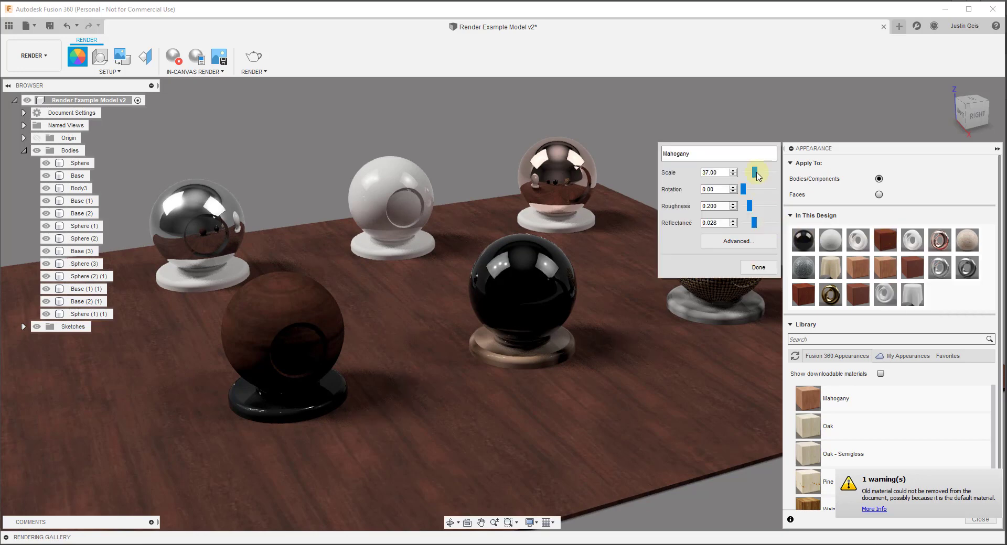
drag(755, 176, 751, 173)
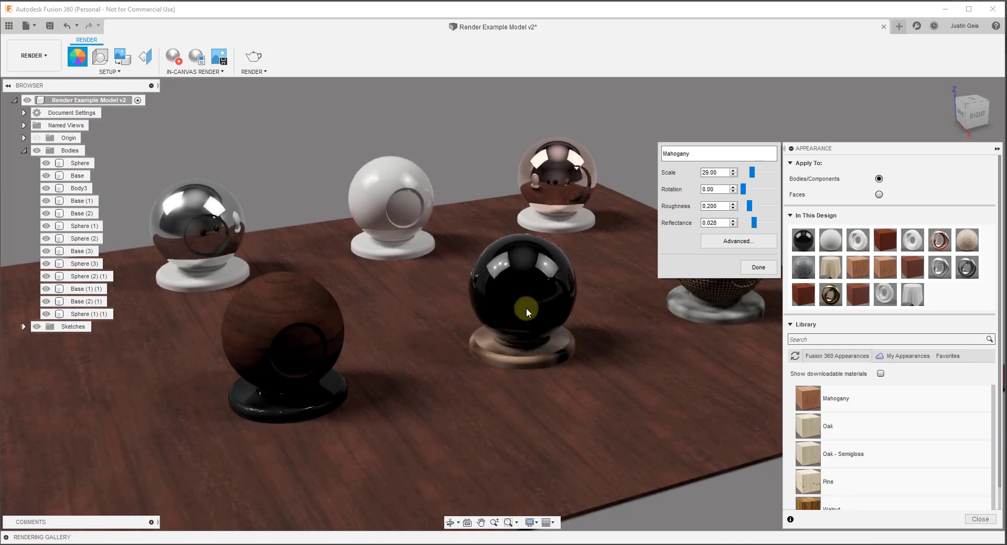
mouse_move(749, 211)
mouse_down()
mouse_move(759, 205)
mouse_move(744, 207)
mouse_up()
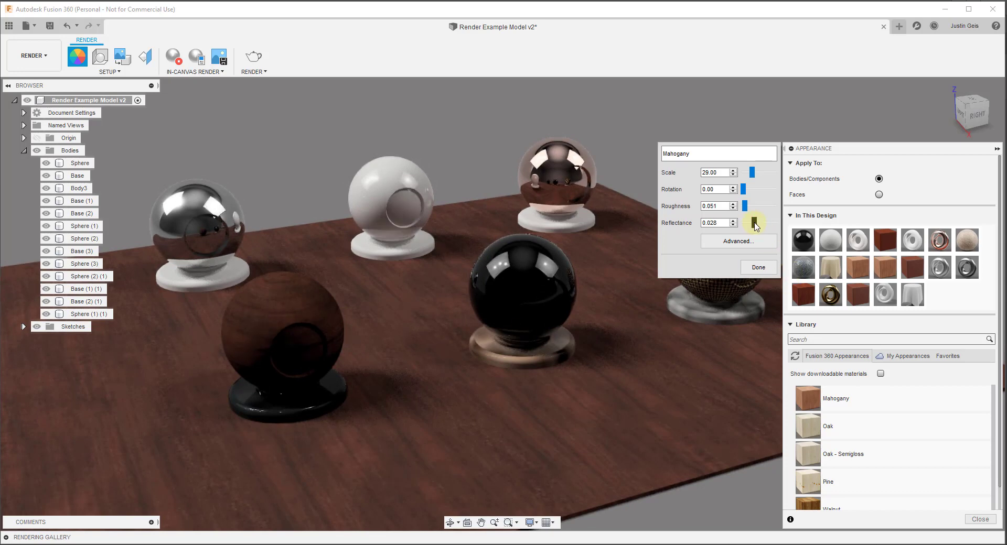
drag(756, 225, 767, 223)
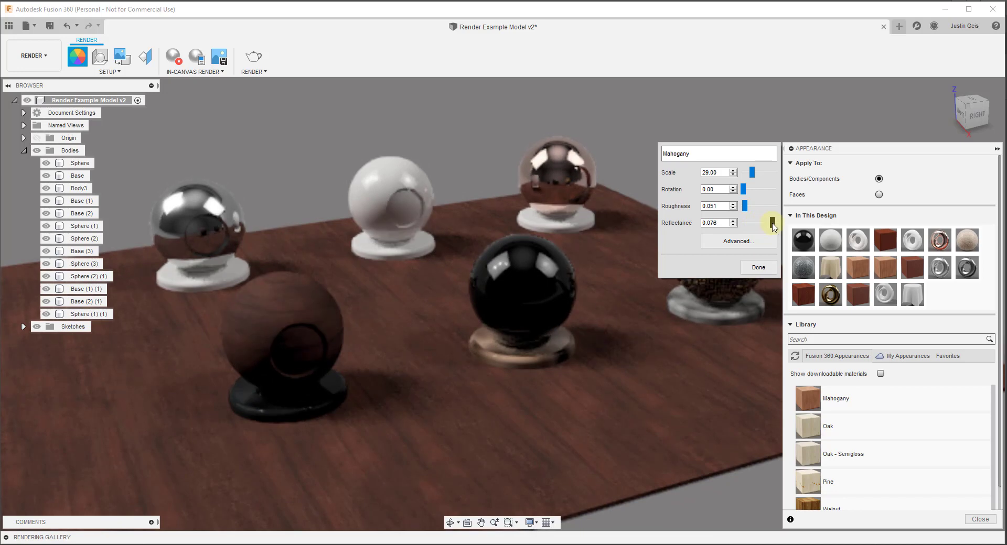
Step: Review the advanced material parameters of the Mahogany appearance, then leave the editor and collapse the appearance settings
click(738, 242)
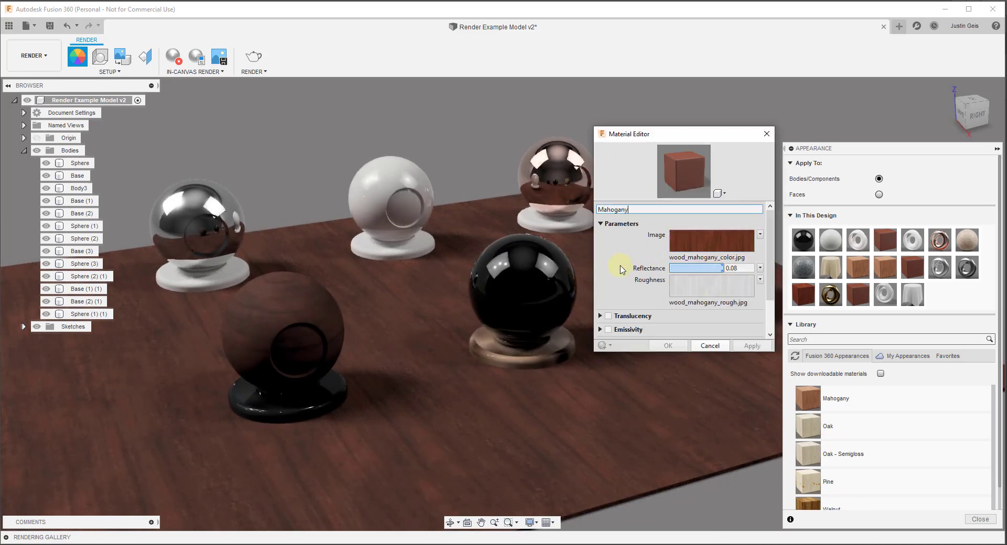
click(766, 134)
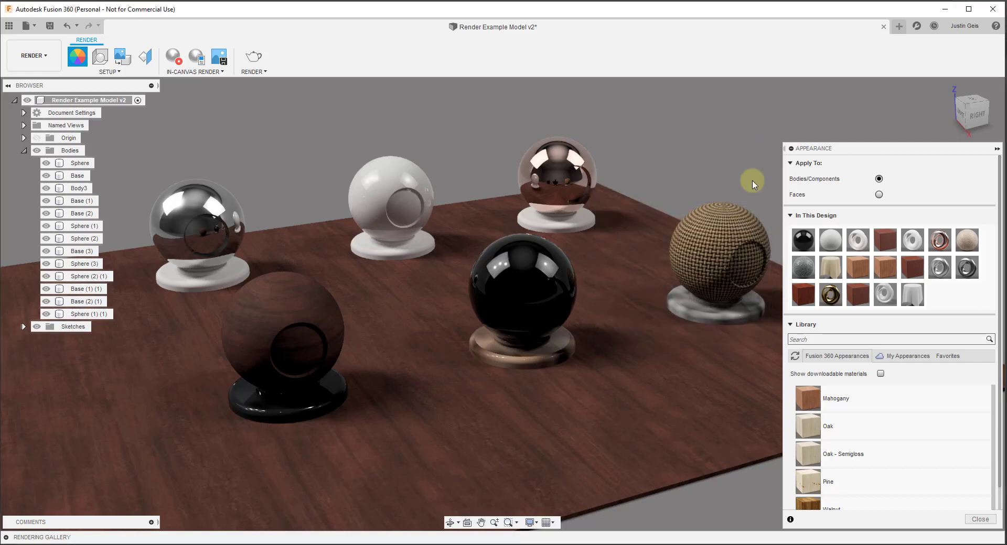
click(996, 148)
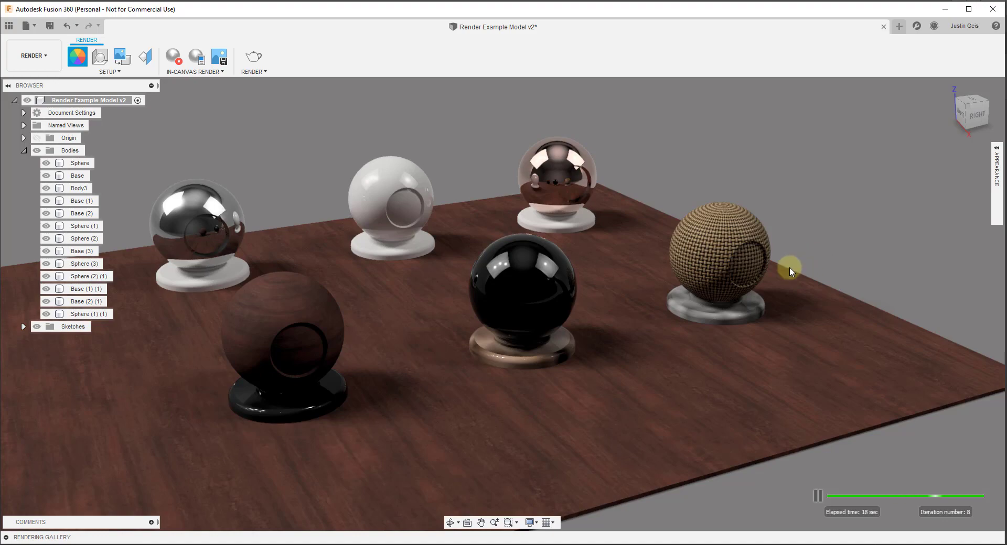
Step: Reframe the spheres and review the in-canvas render performance options, leaving them without changes
click(634, 283)
scroll(635, 251, up, 3)
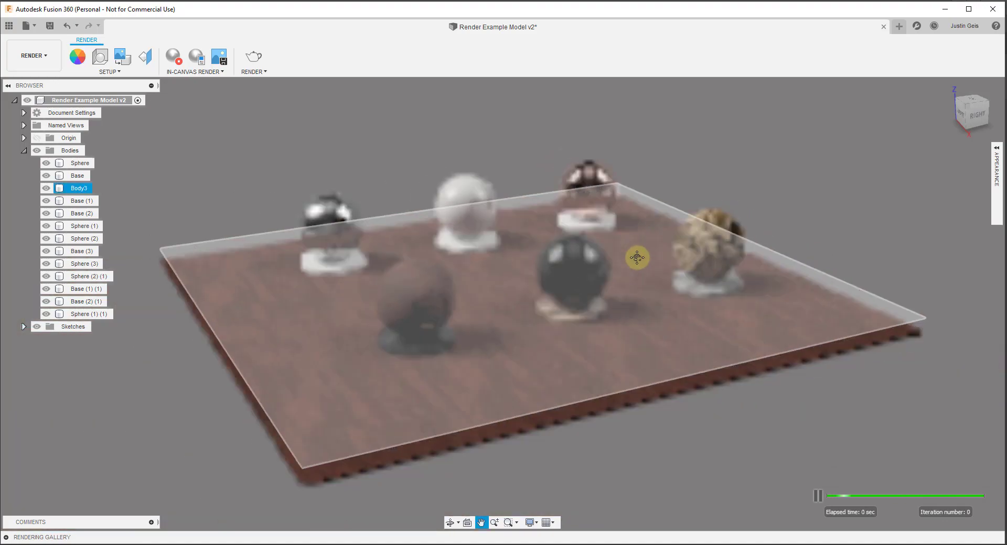
click(588, 207)
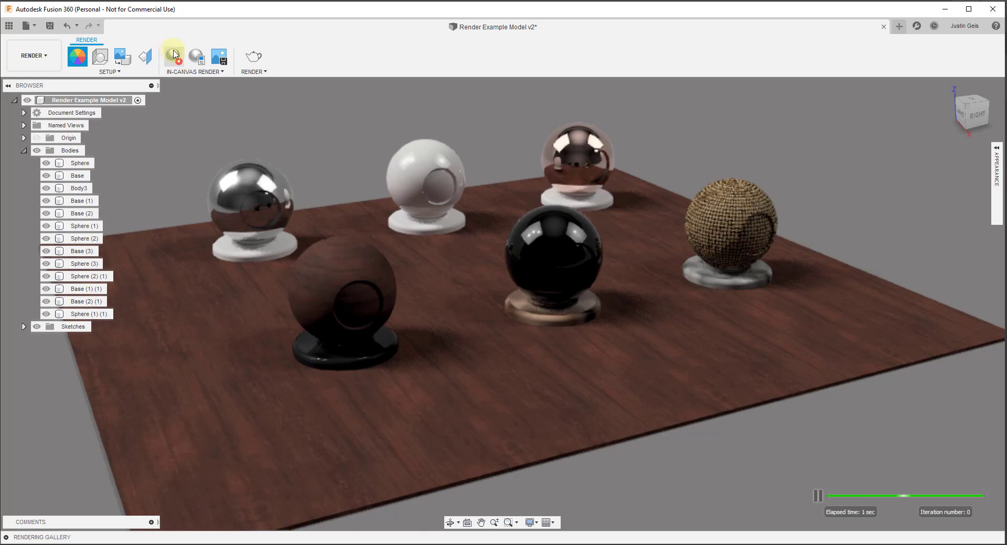
click(196, 56)
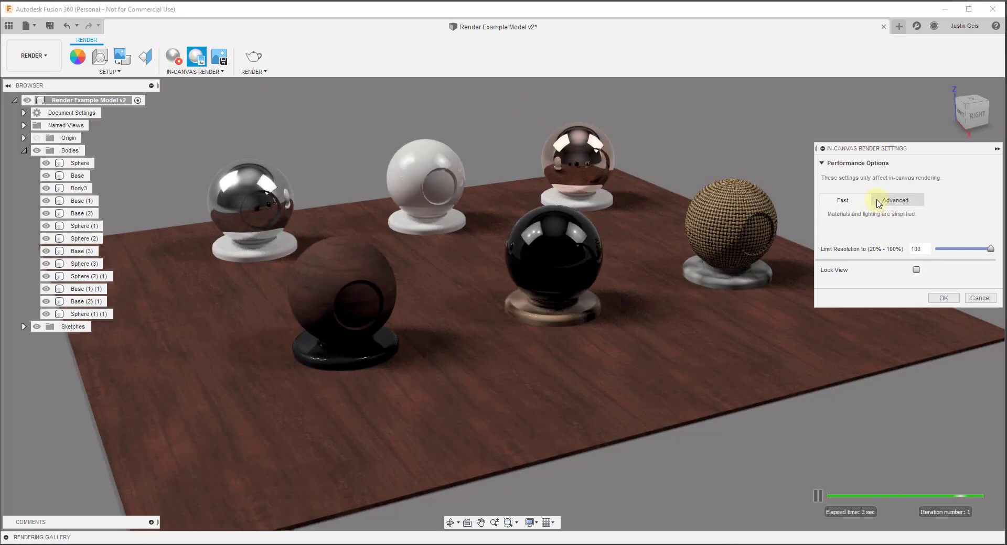
click(978, 298)
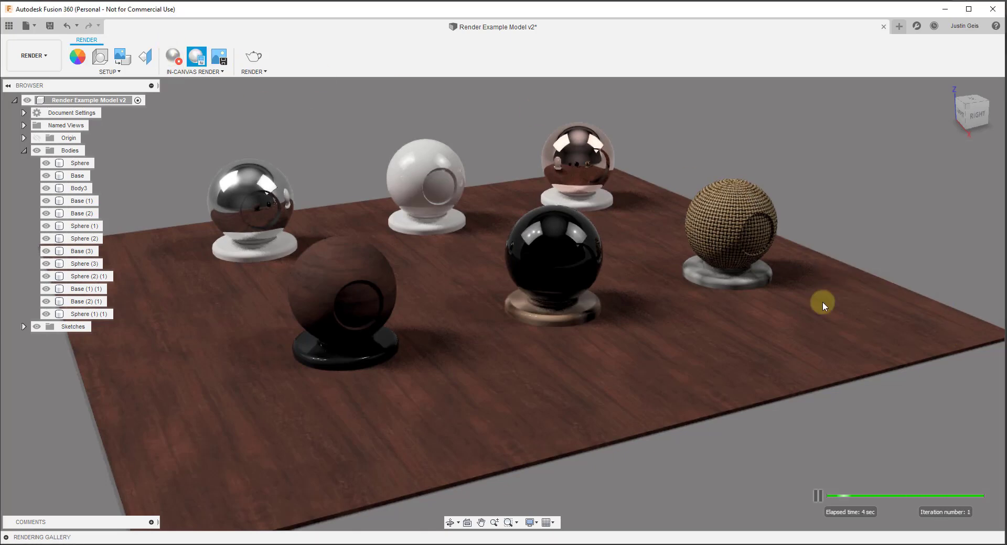
Step: In the scene settings, raise the environment brightness to about 1449 lx and set the camera exposure to 8.8 EV
click(101, 55)
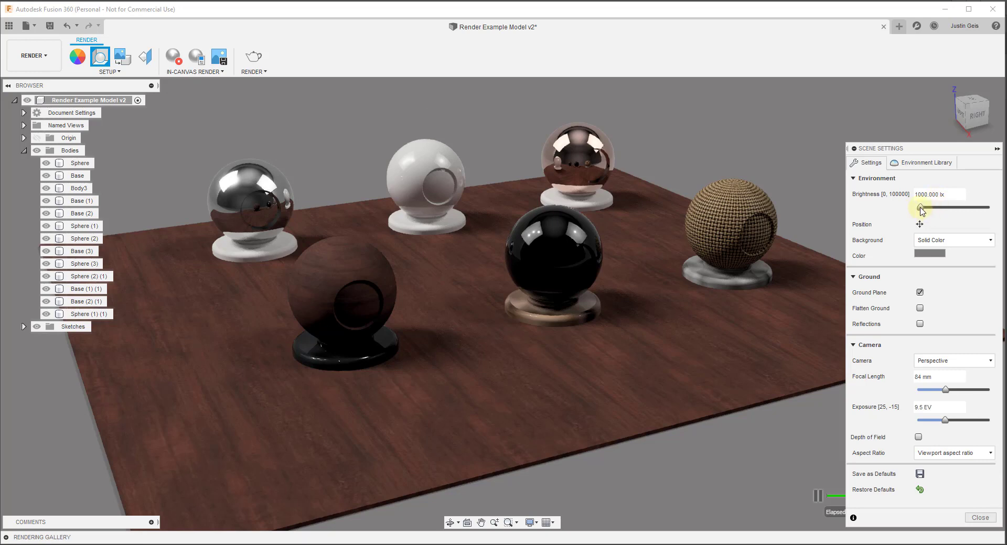
drag(924, 211, 925, 210)
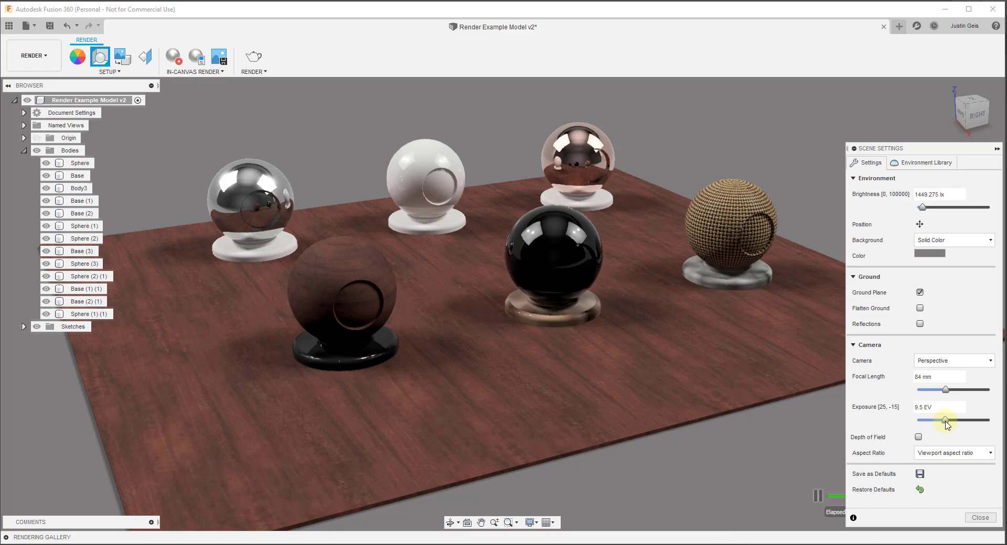
drag(947, 422, 949, 423)
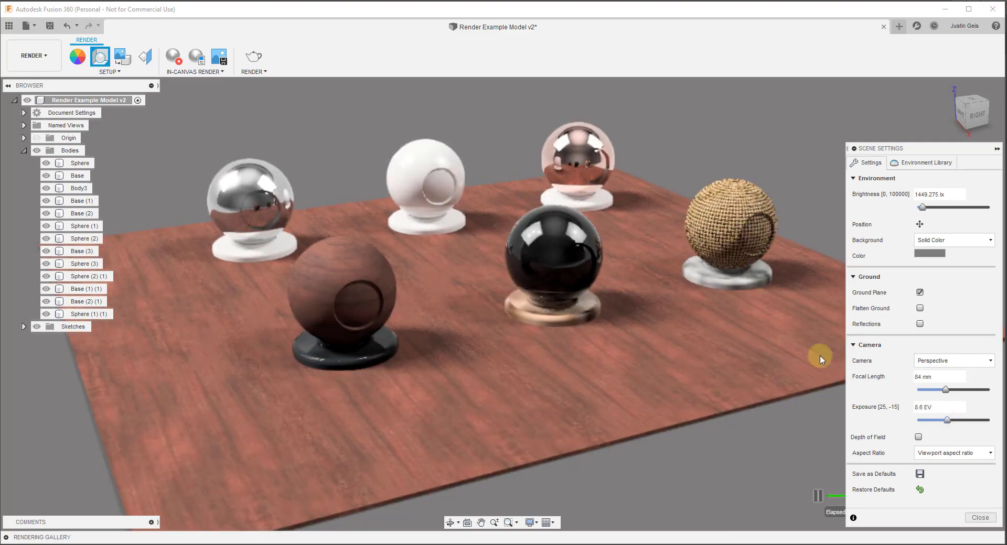
scroll(746, 182, up, 1)
scroll(746, 182, down, 1)
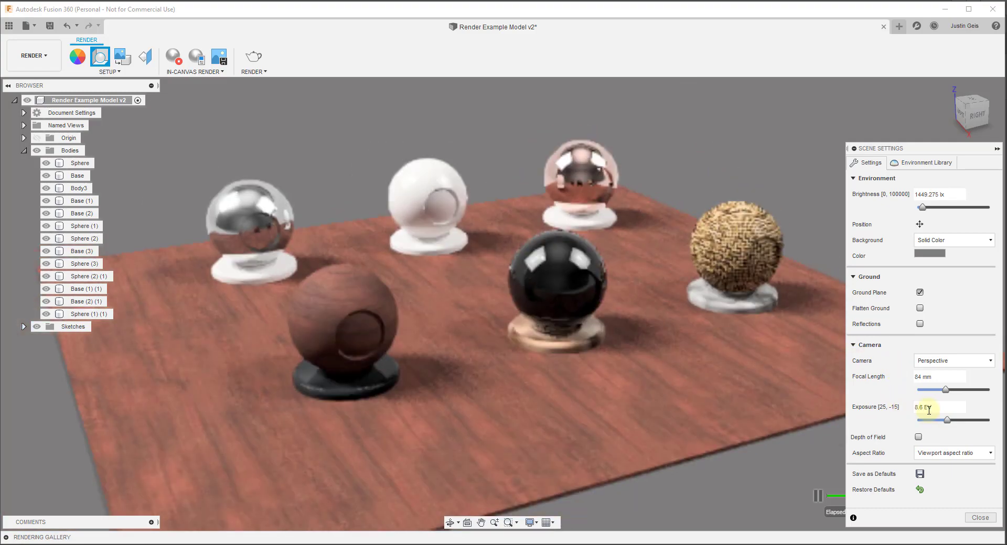
click(938, 404)
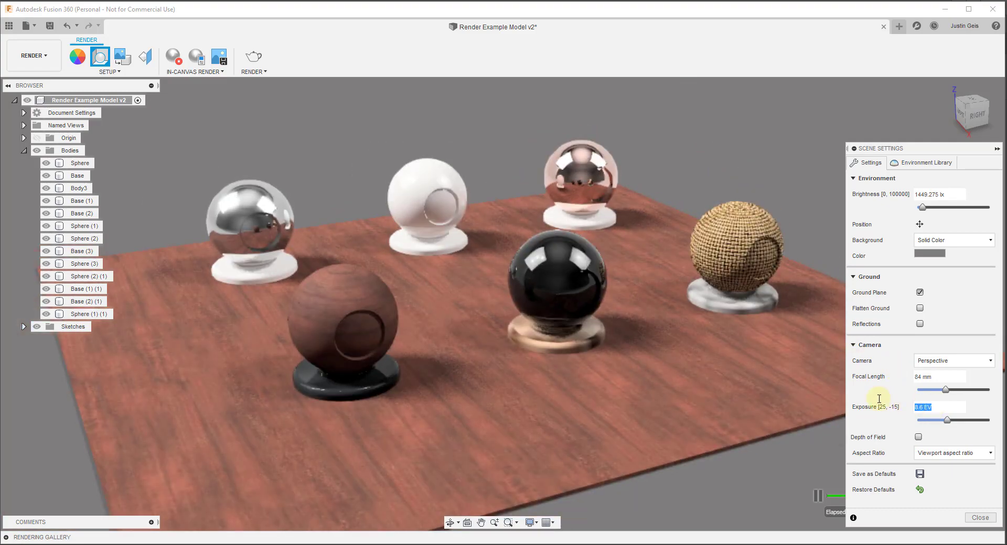
text(8.8)
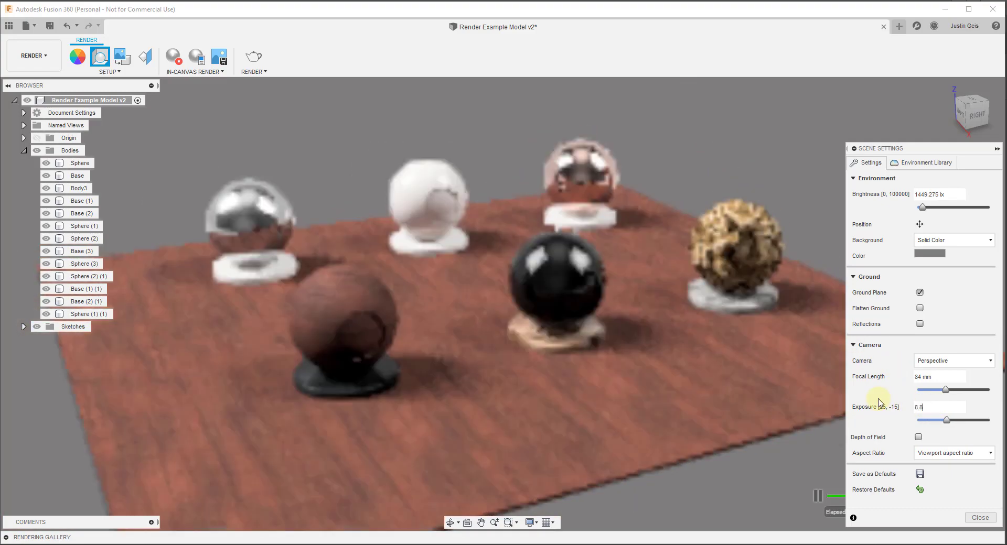
click(513, 308)
Step: Set the scene's environment brightness to 1500 lx and close the scene settings
middle_drag(524, 278, 507, 287)
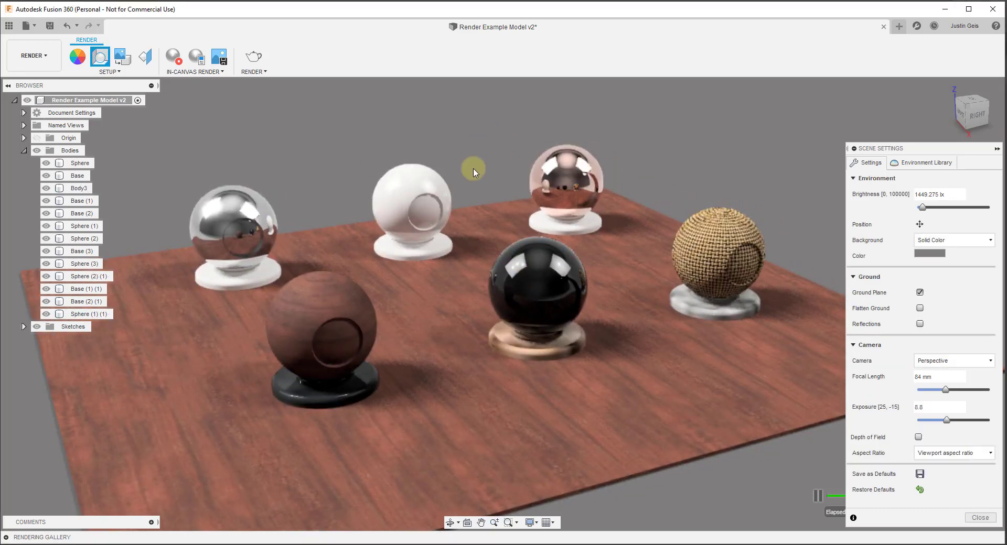
click(628, 225)
click(980, 208)
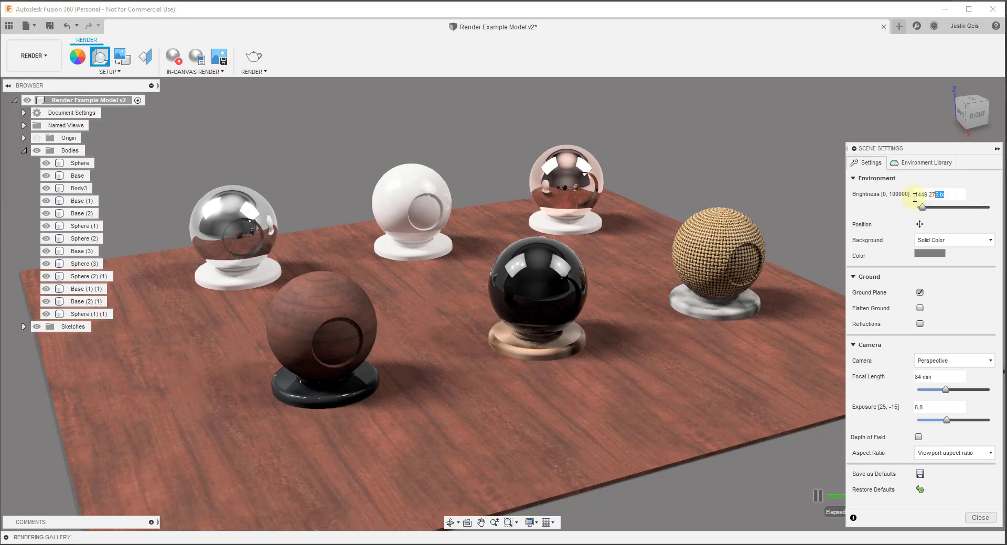
drag(944, 197, 856, 200)
text(1500)
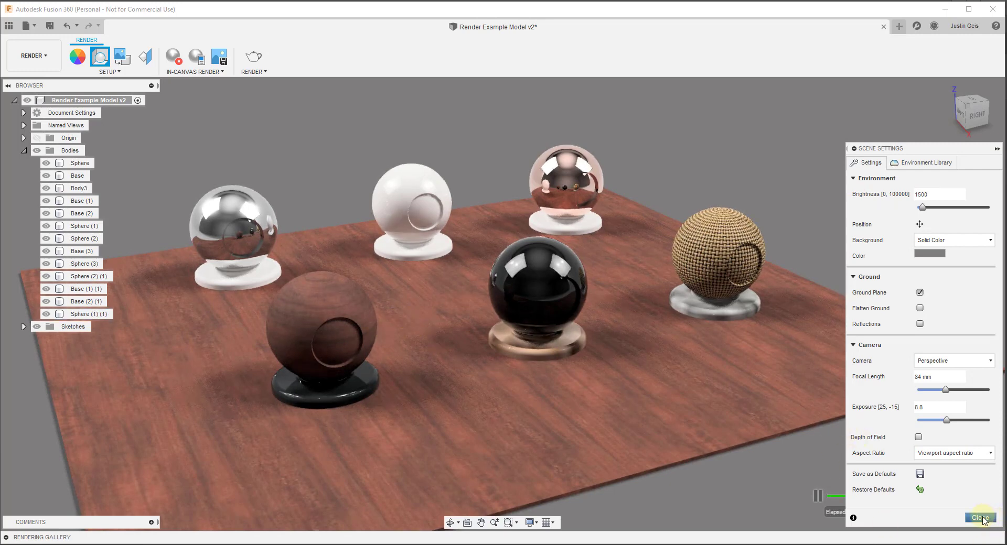
click(981, 518)
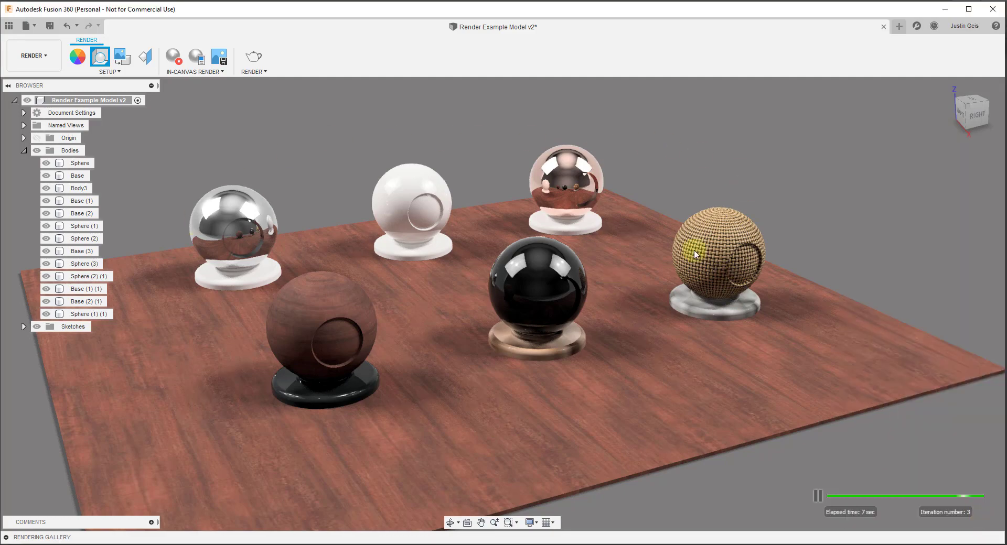
Step: Save the in-canvas render at the current document window size to the computer as the PNG "Render Example Model v2", replacing the existing file
click(217, 57)
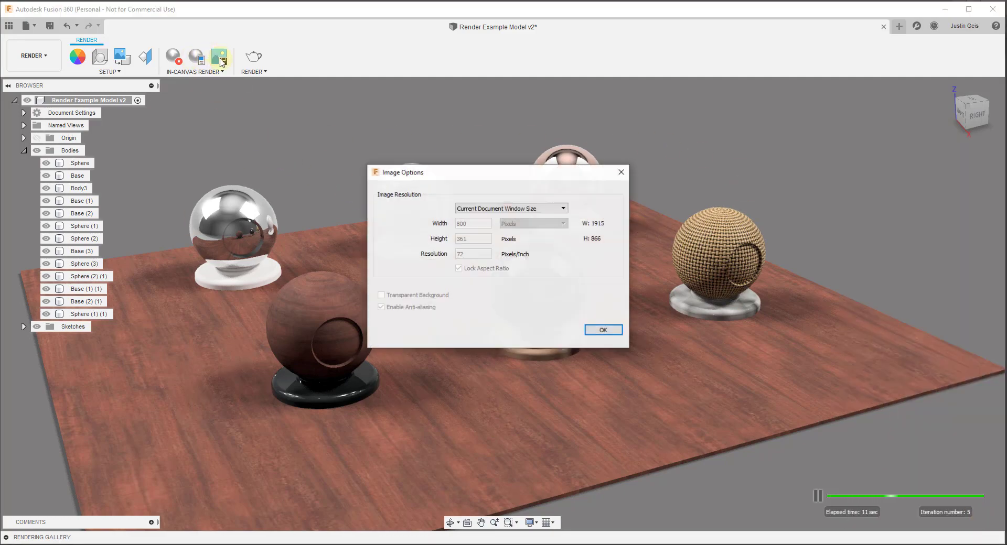
click(525, 209)
click(526, 215)
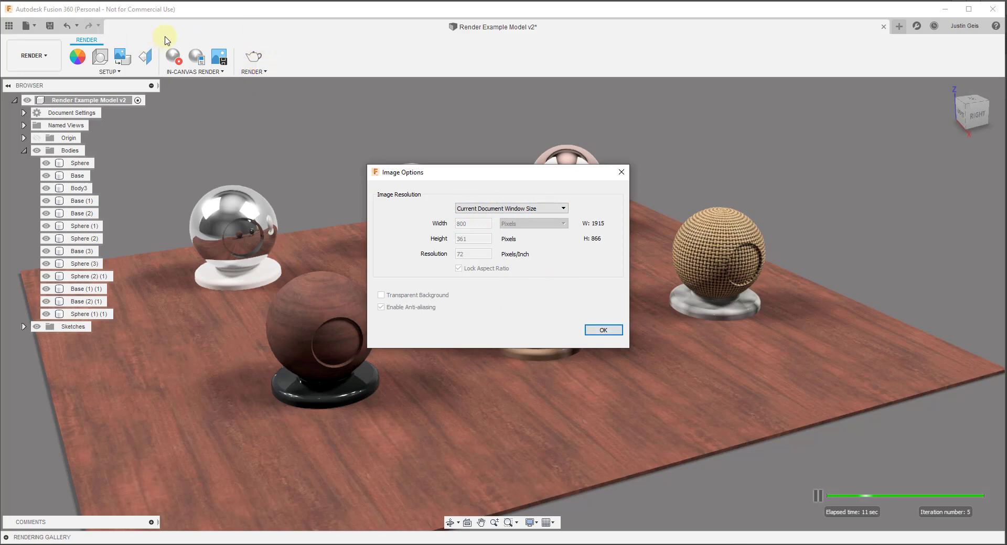
click(609, 331)
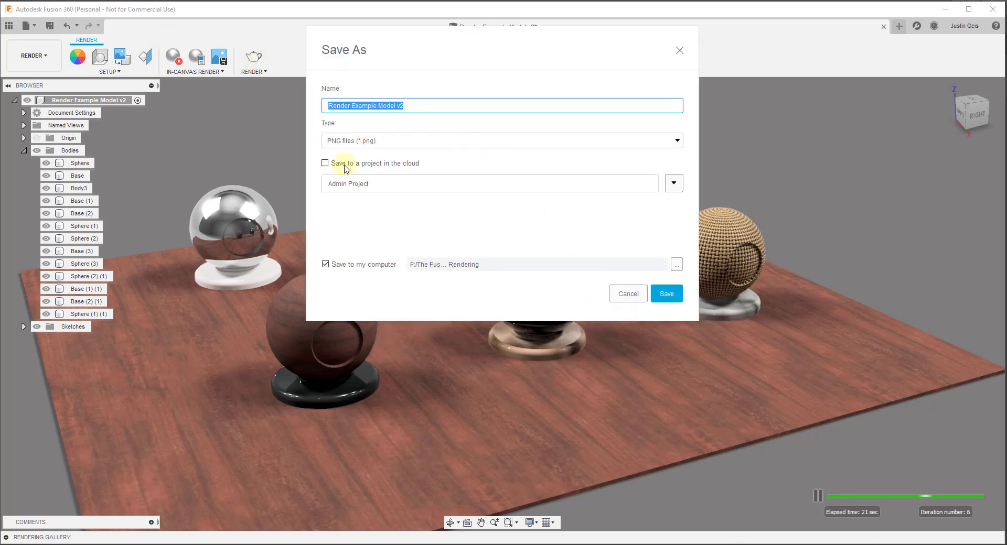
click(667, 293)
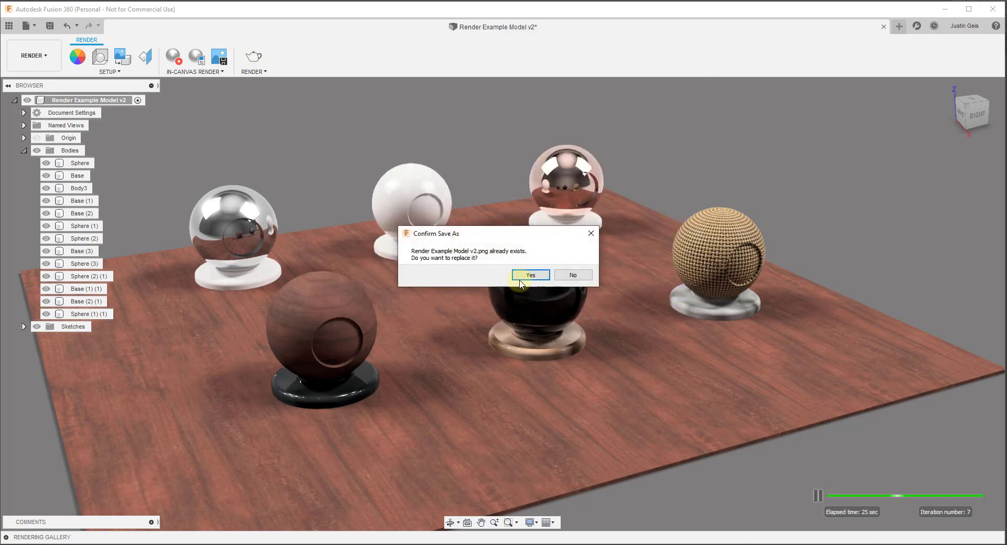
click(531, 274)
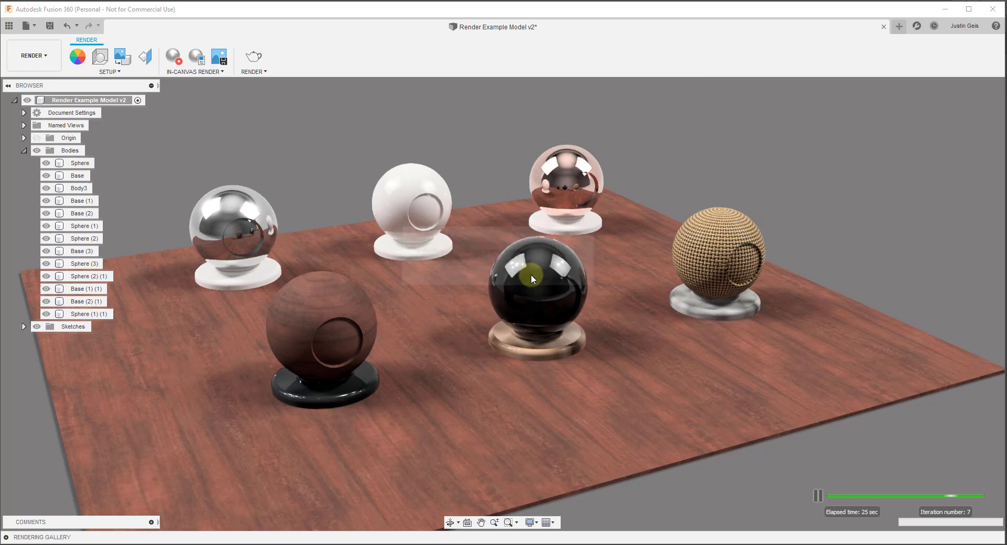